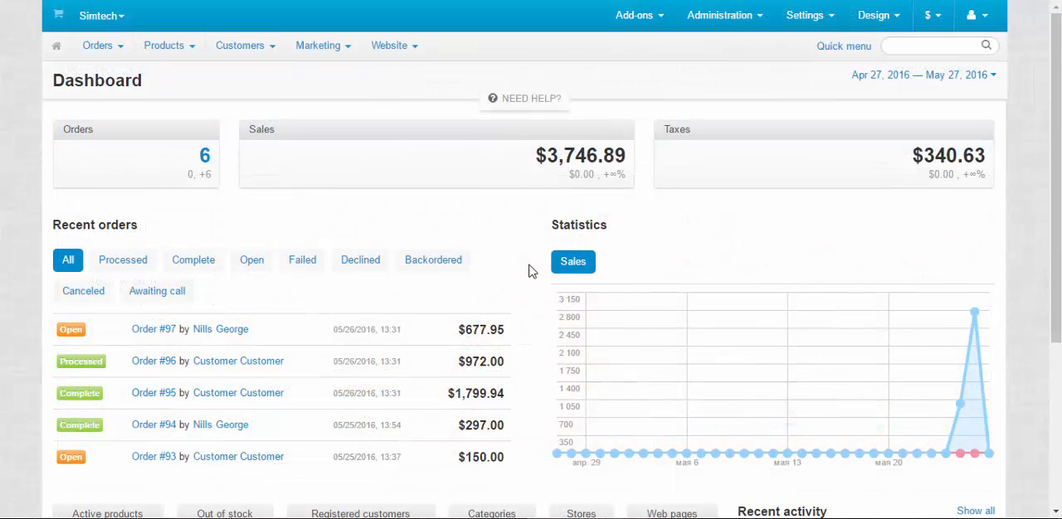
Open the list of store customers and sort it by email.
{"action": "mouse_move", "coordinate": [249, 49]}
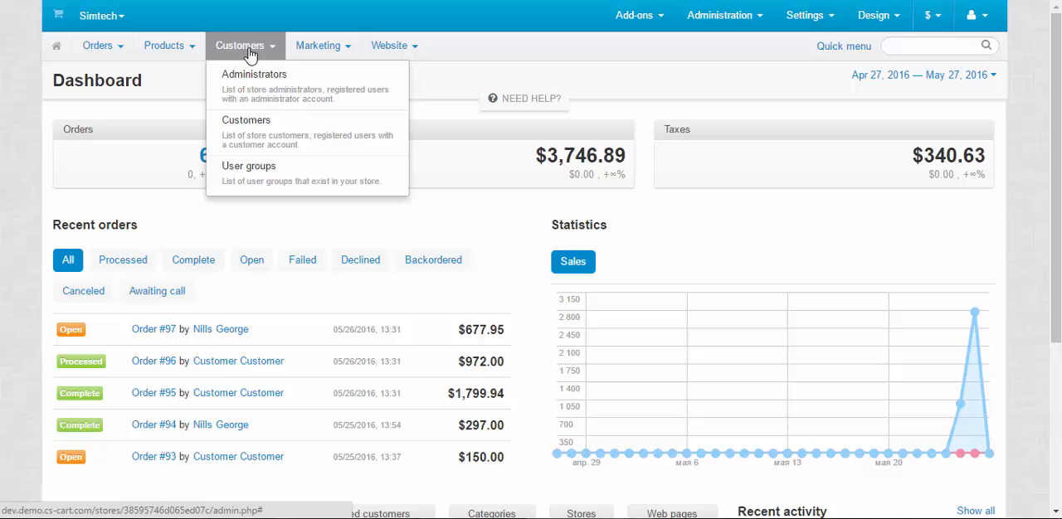
{"action": "left_click", "coordinate": [263, 132]}
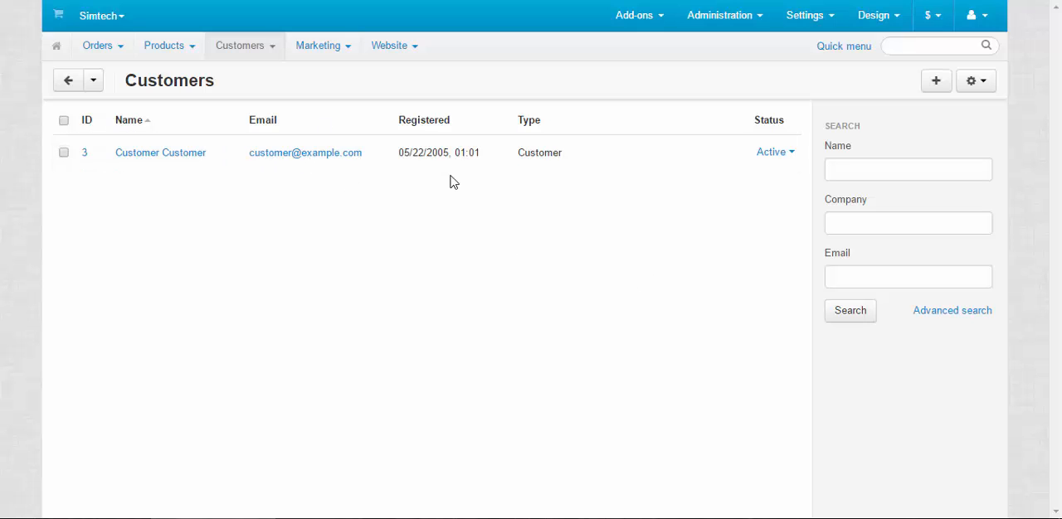
{"action": "left_click", "coordinate": [126, 122]}
{"action": "left_click", "coordinate": [267, 121]}
Examine the advanced search options for customers and close them without searching.
{"action": "left_click", "coordinate": [953, 311]}
{"action": "left_click", "coordinate": [789, 456]}
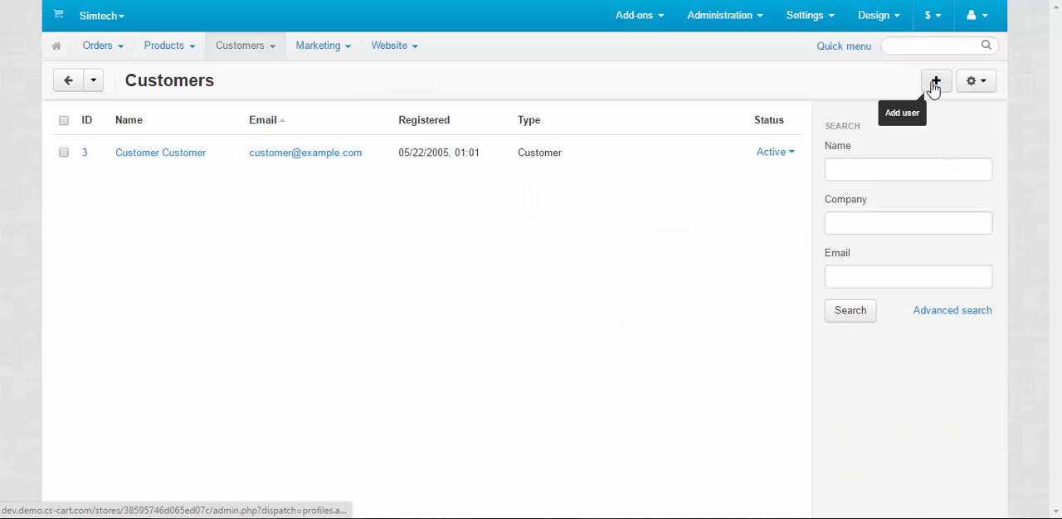
Select the listed customer and examine the bulk actions for exporting or deleting selected customers.
{"action": "left_click", "coordinate": [979, 85]}
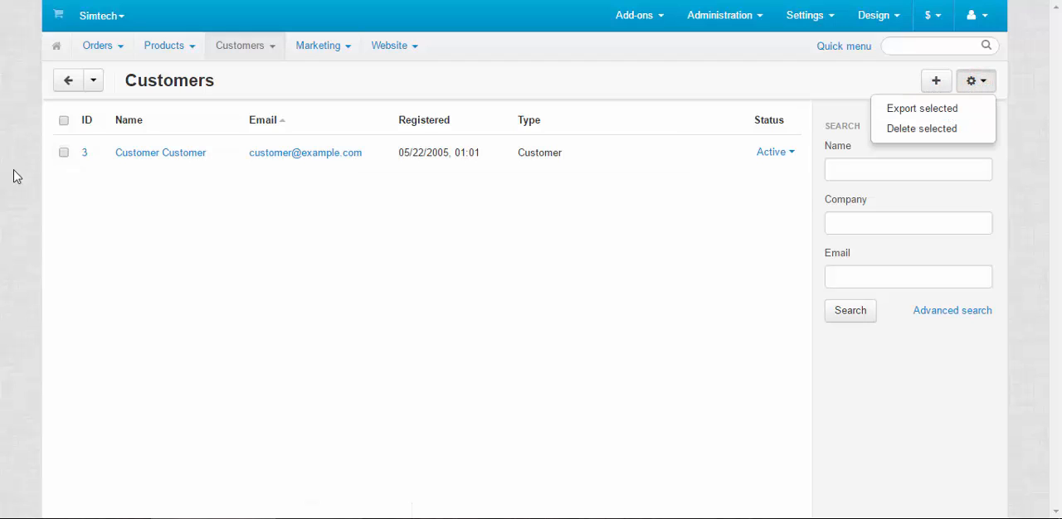
{"action": "left_click", "coordinate": [63, 152]}
{"action": "left_click", "coordinate": [976, 81]}
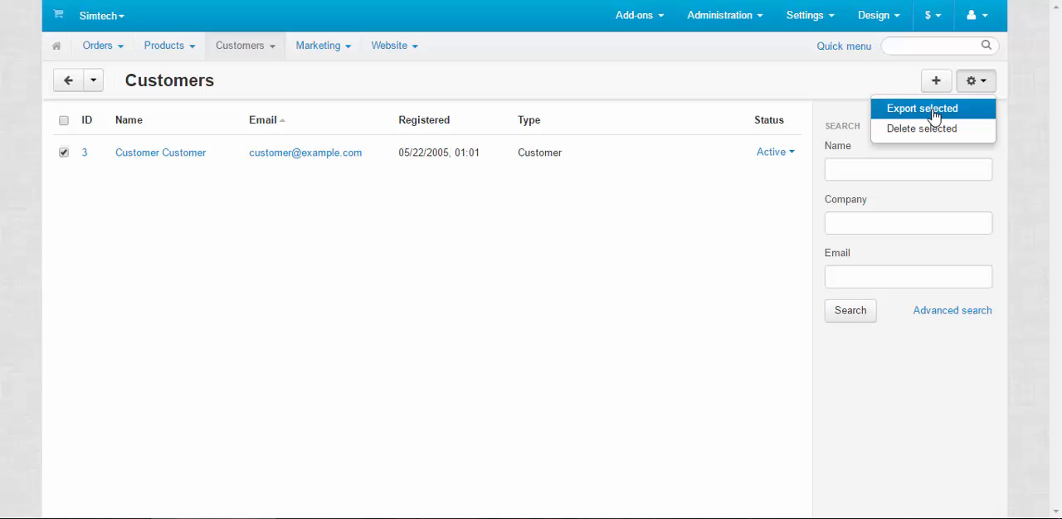
{"action": "left_click", "coordinate": [977, 83]}
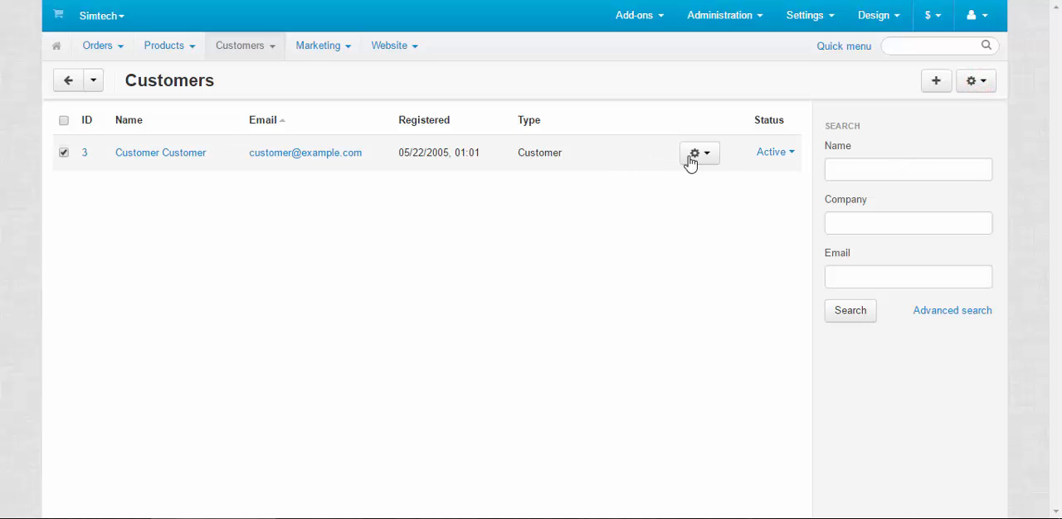
View all orders from the customer's row actions, look through the orders list and return to the customer list.
{"action": "left_click", "coordinate": [703, 162]}
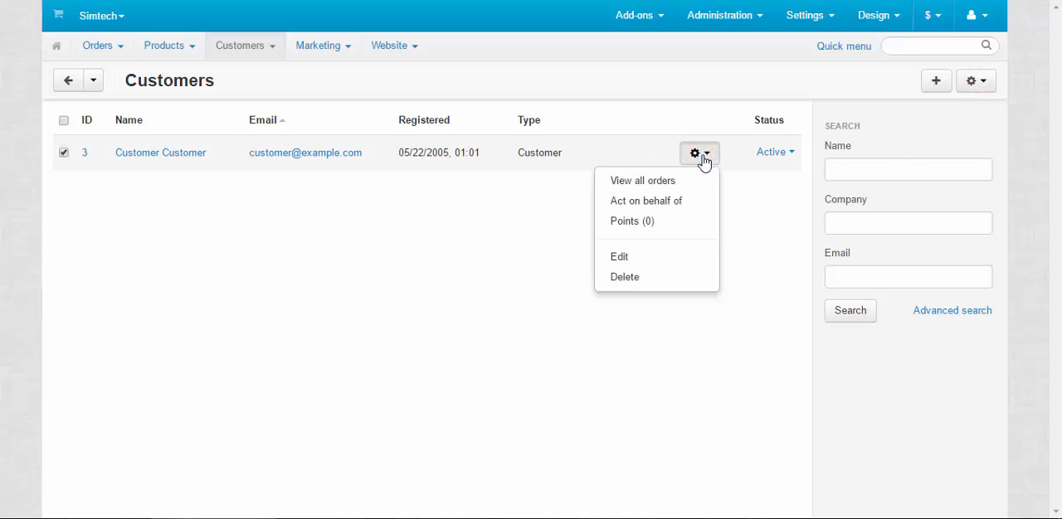
{"action": "left_click", "coordinate": [668, 184]}
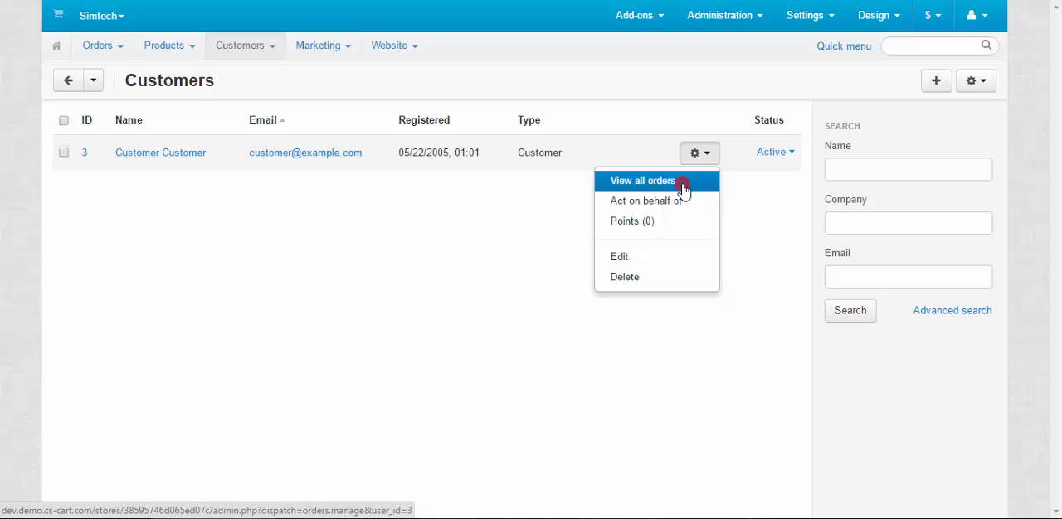
{"action": "left_click", "coordinate": [682, 189]}
{"action": "scroll", "coordinate": [549, 272], "scroll_direction": "down", "scroll_amount": 1}
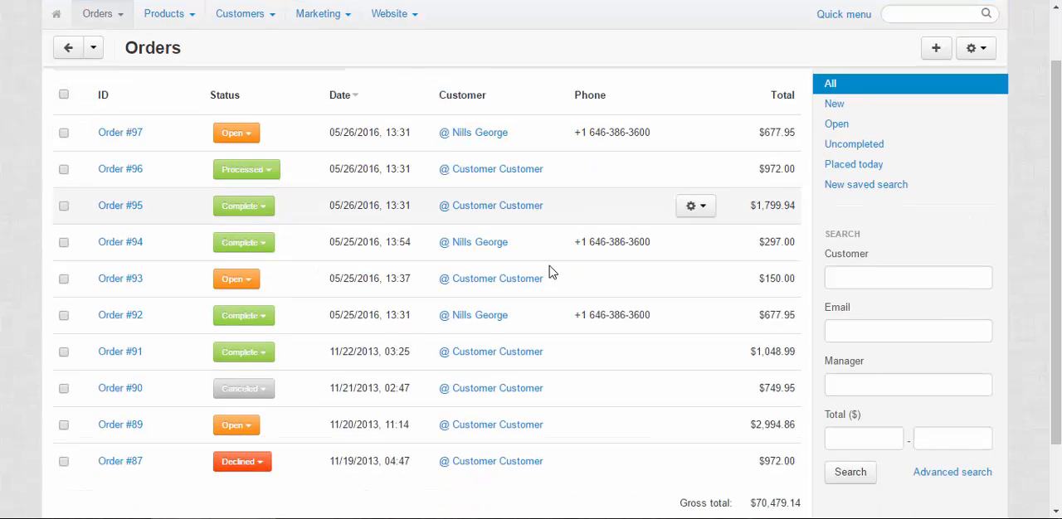
{"action": "scroll", "coordinate": [549, 272], "scroll_direction": "down", "scroll_amount": 2}
{"action": "scroll", "coordinate": [548, 267], "scroll_direction": "up", "scroll_amount": 3}
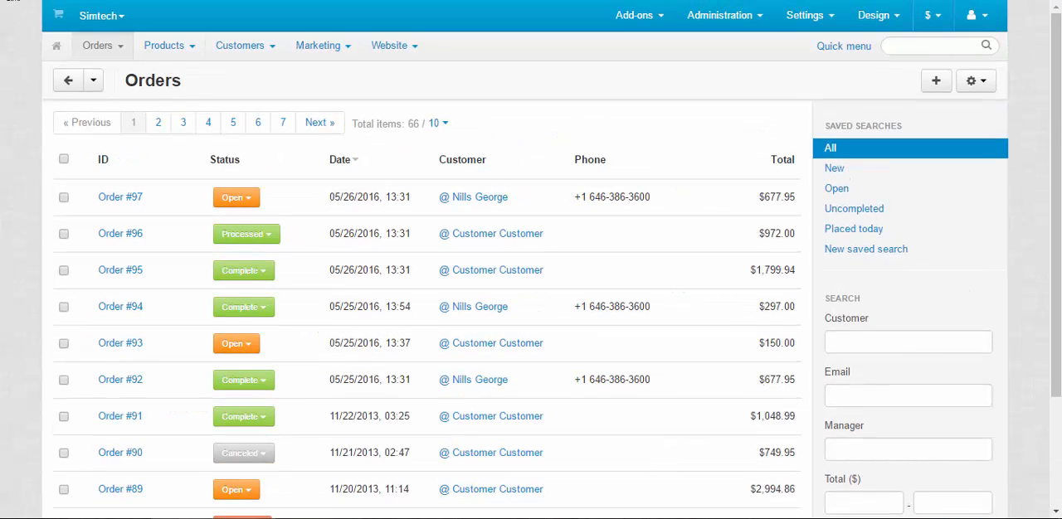
{"action": "key", "text": "alt+Left"}
Act on behalf of the customer and look through the storefront home page, including its hot deals and on-sale products.
{"action": "left_click", "coordinate": [691, 162]}
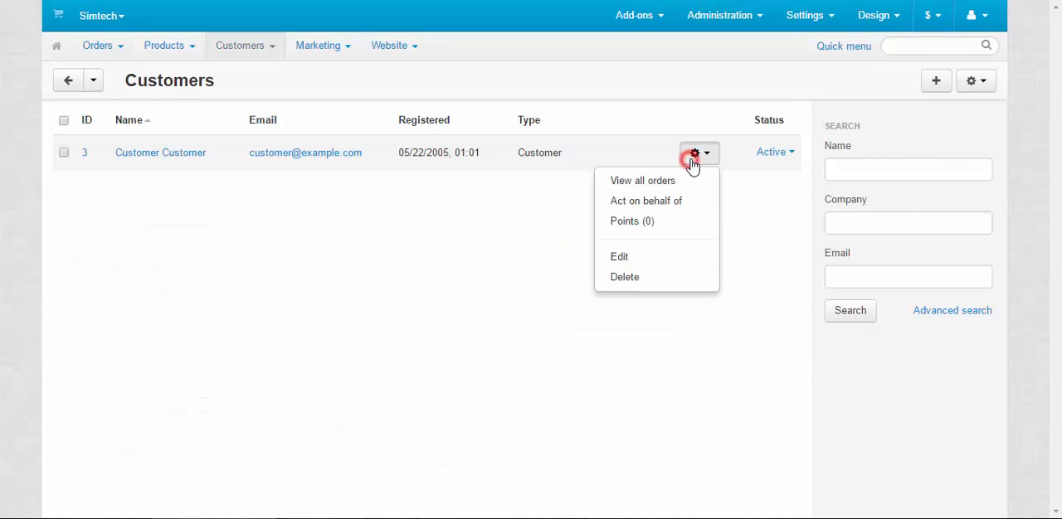
{"action": "left_click", "coordinate": [668, 211]}
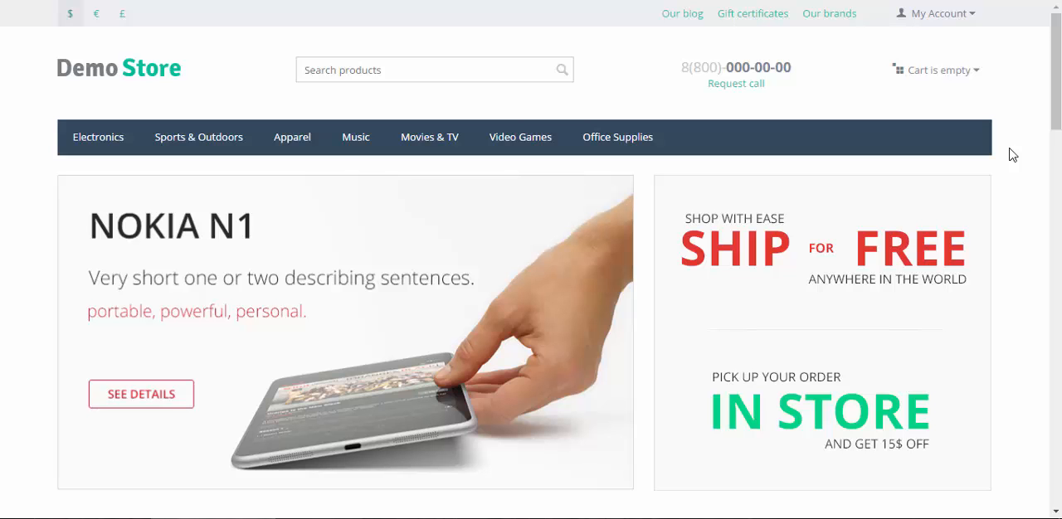
{"action": "scroll", "coordinate": [1005, 160], "scroll_direction": "down", "scroll_amount": 4}
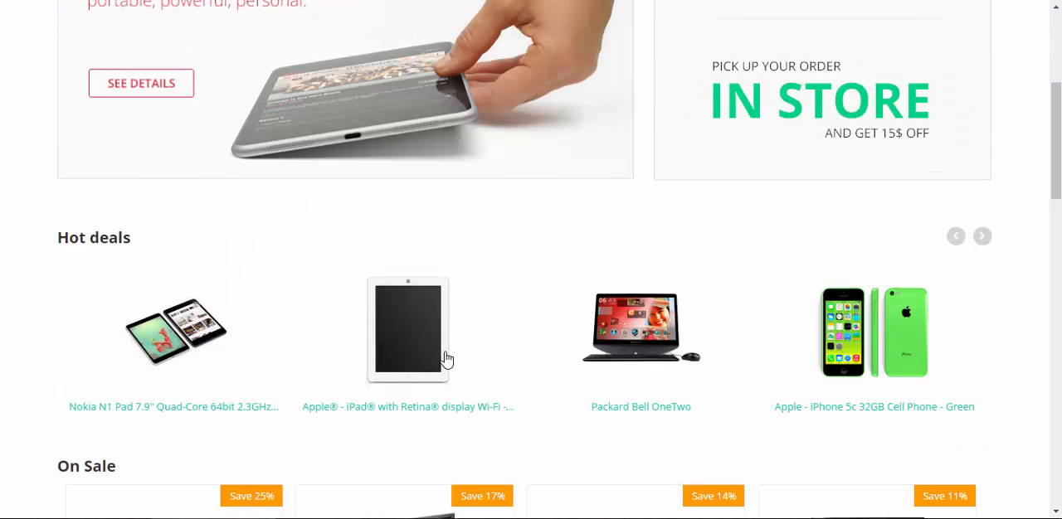
{"action": "scroll", "coordinate": [414, 359], "scroll_direction": "down", "scroll_amount": 3}
{"action": "scroll", "coordinate": [523, 156], "scroll_direction": "up", "scroll_amount": 3}
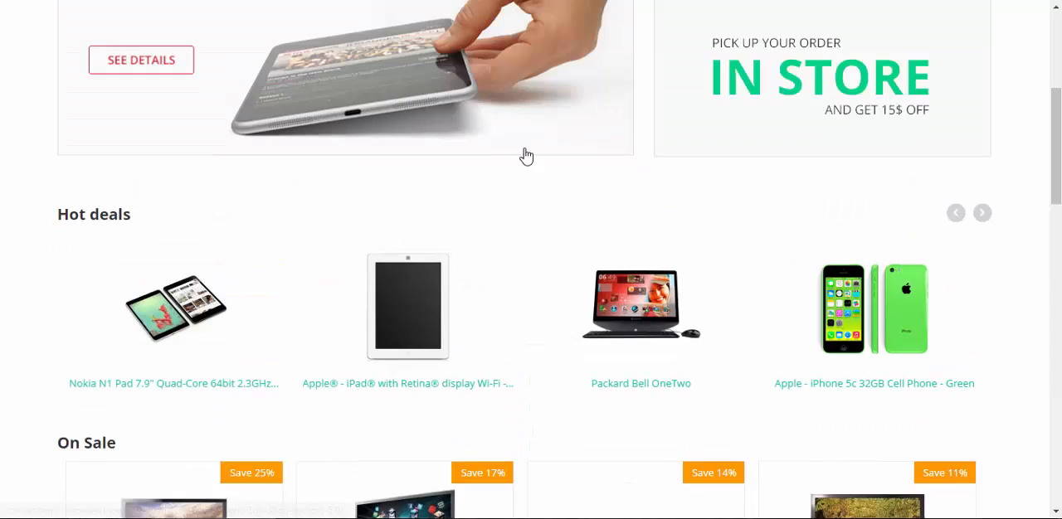
{"action": "scroll", "coordinate": [630, 220], "scroll_direction": "up", "scroll_amount": 4}
{"action": "scroll", "coordinate": [987, 207], "scroll_direction": "down", "scroll_amount": 7}
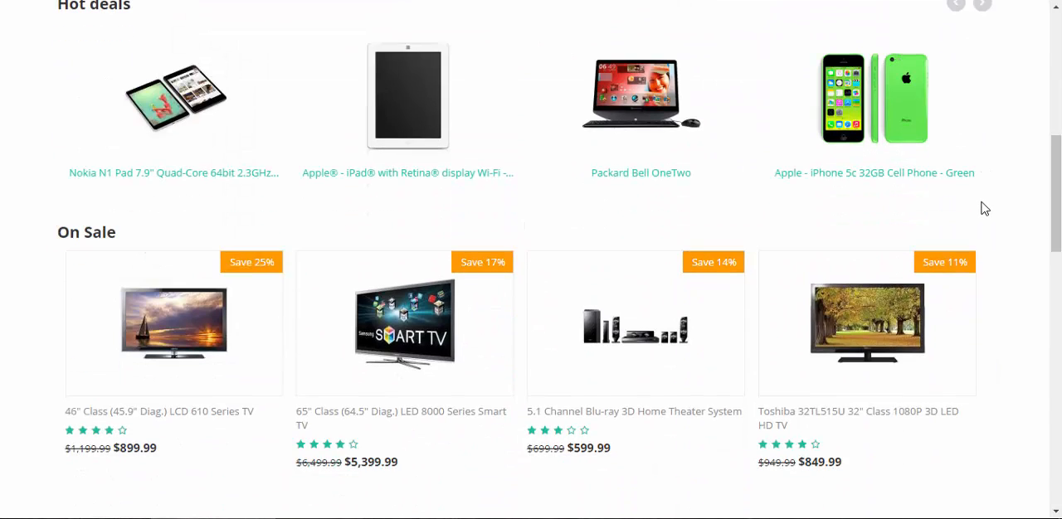
{"action": "scroll", "coordinate": [989, 200], "scroll_direction": "up", "scroll_amount": 7}
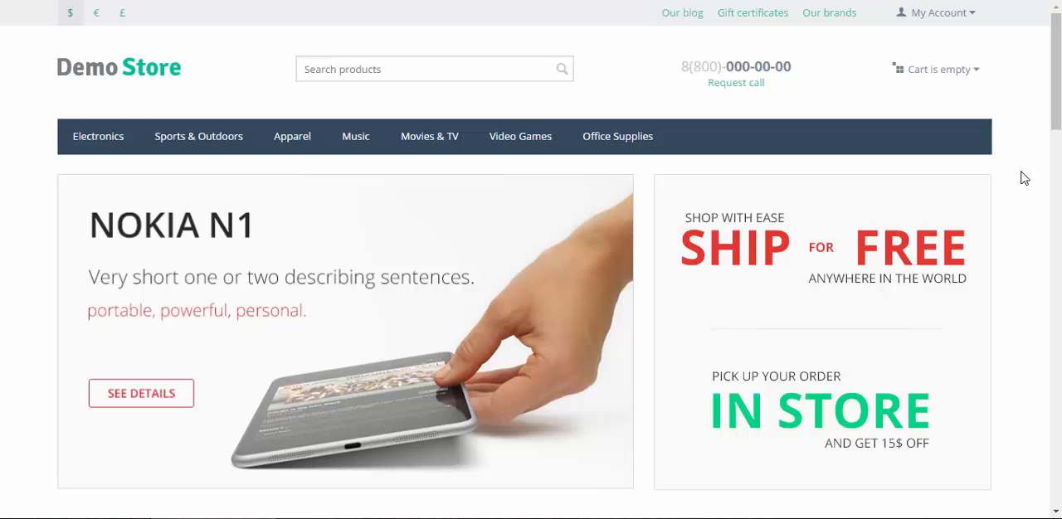
{"action": "scroll", "coordinate": [1003, 199], "scroll_direction": "down", "scroll_amount": 7}
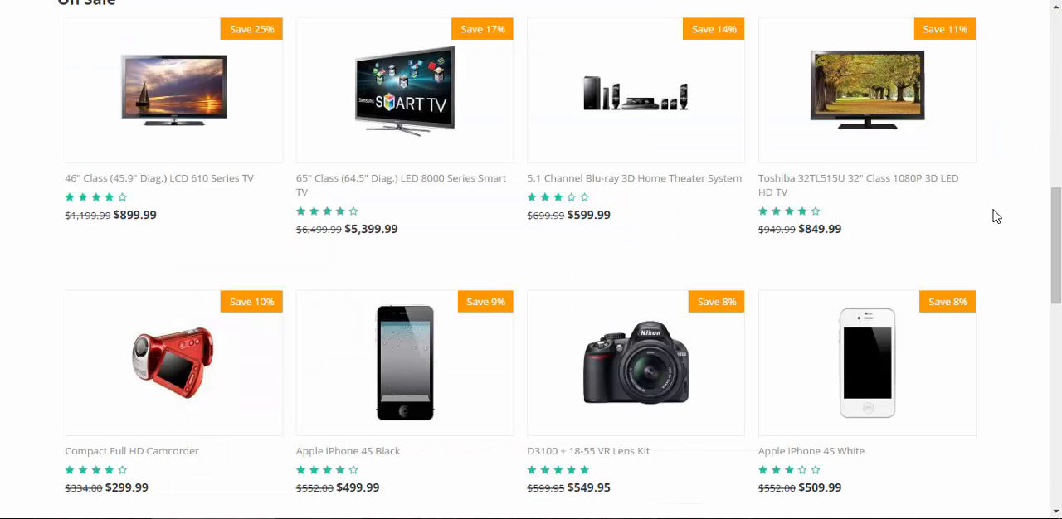
{"action": "scroll", "coordinate": [996, 217], "scroll_direction": "up", "scroll_amount": 7}
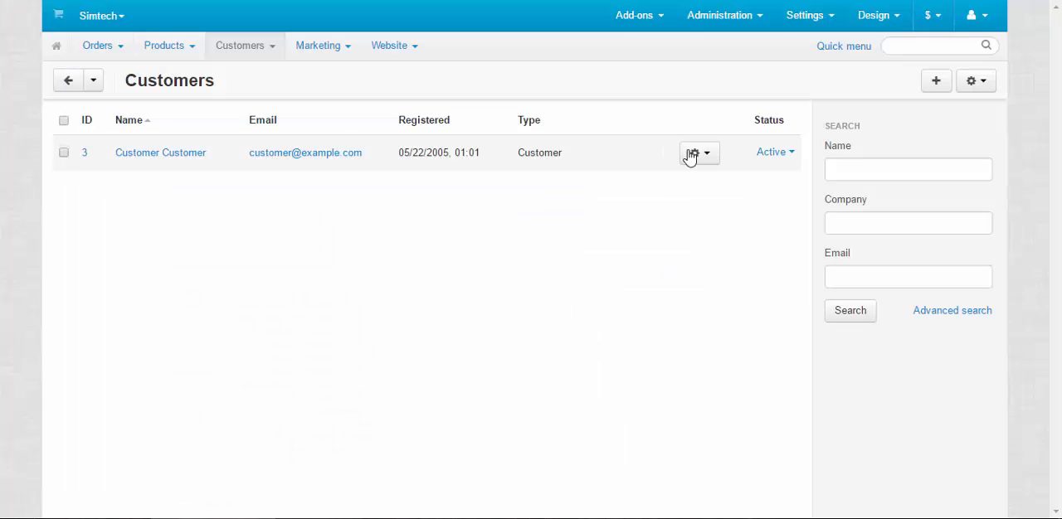
View the customer's reward points log and return to the customer list.
{"action": "left_click", "coordinate": [695, 156]}
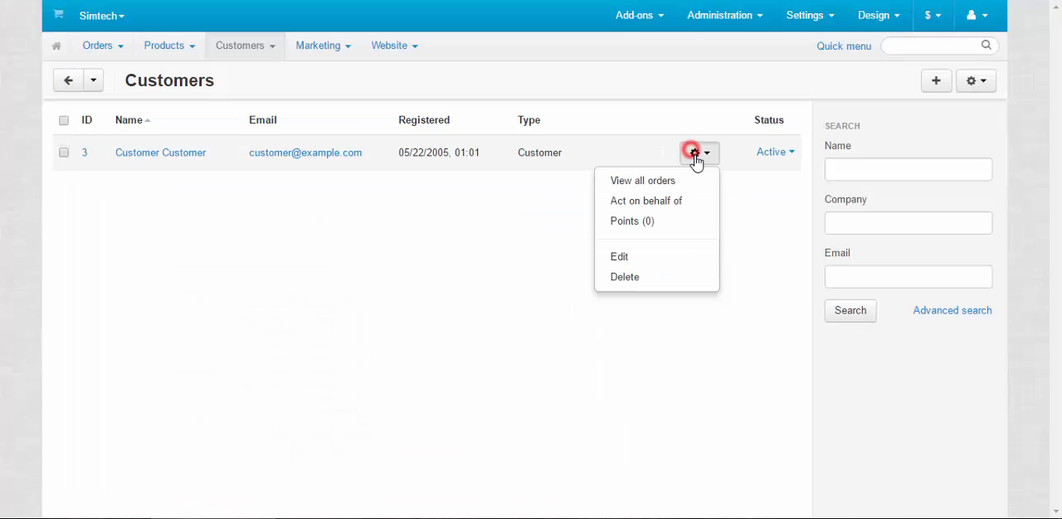
{"action": "left_click", "coordinate": [648, 230]}
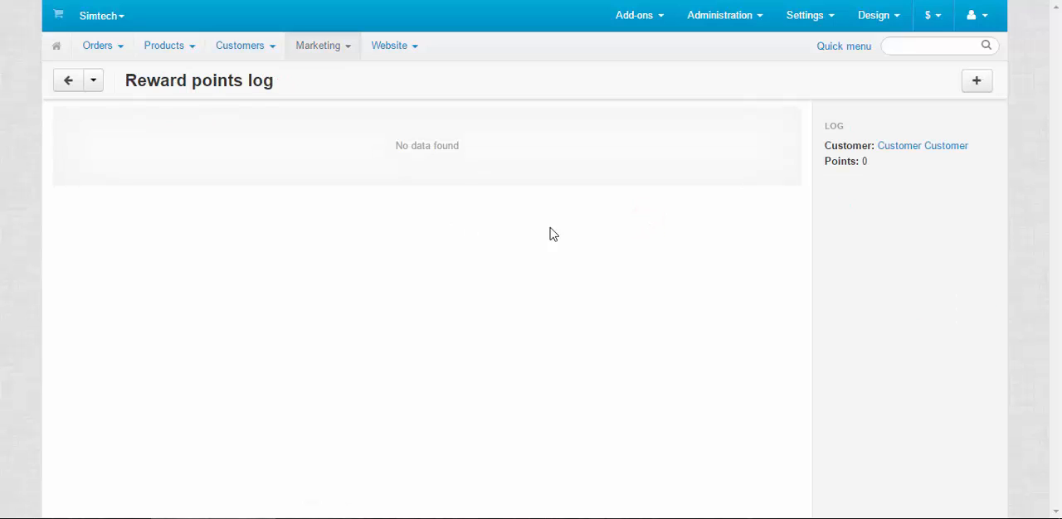
{"action": "left_click", "coordinate": [8, 2]}
Examine the edit and delete options among the customer's row actions without choosing any.
{"action": "left_click", "coordinate": [694, 154]}
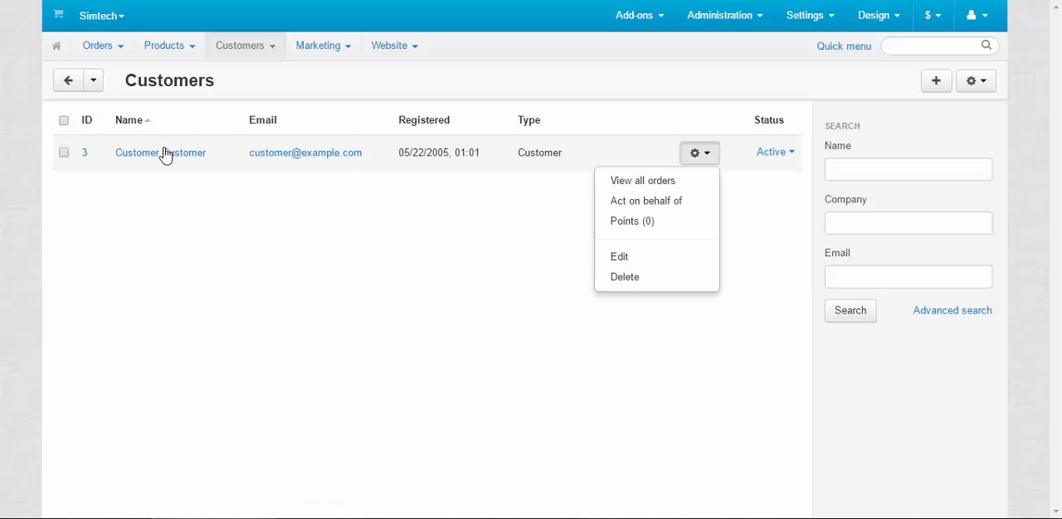
{"action": "left_click", "coordinate": [699, 152]}
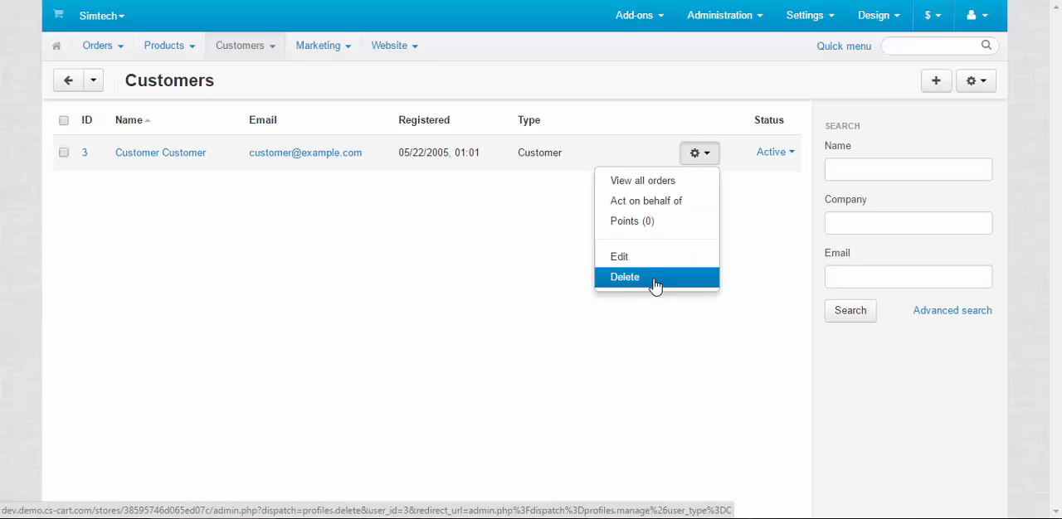
{"action": "left_click", "coordinate": [702, 153]}
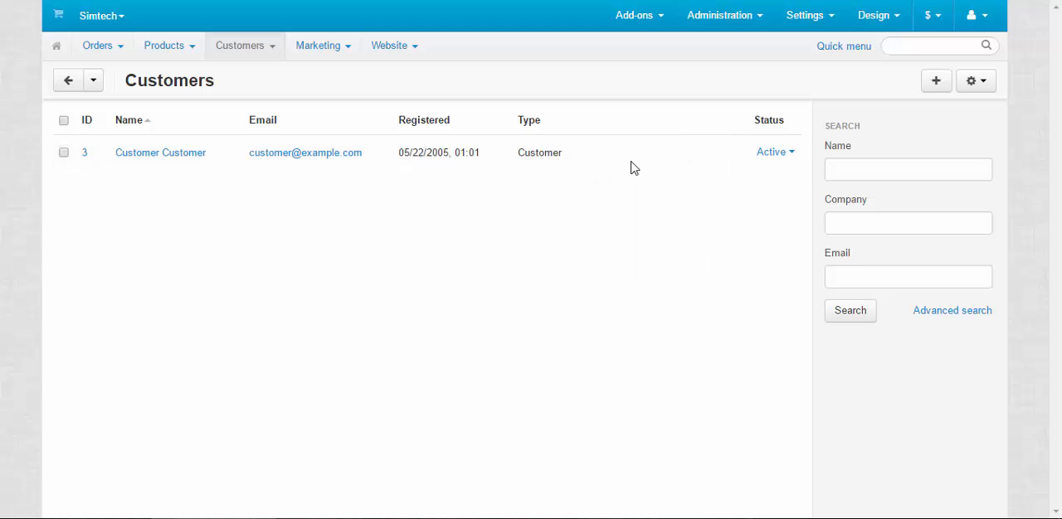
Open the customer's profile for editing, check its user groups and return to the general information.
{"action": "left_click", "coordinate": [162, 154]}
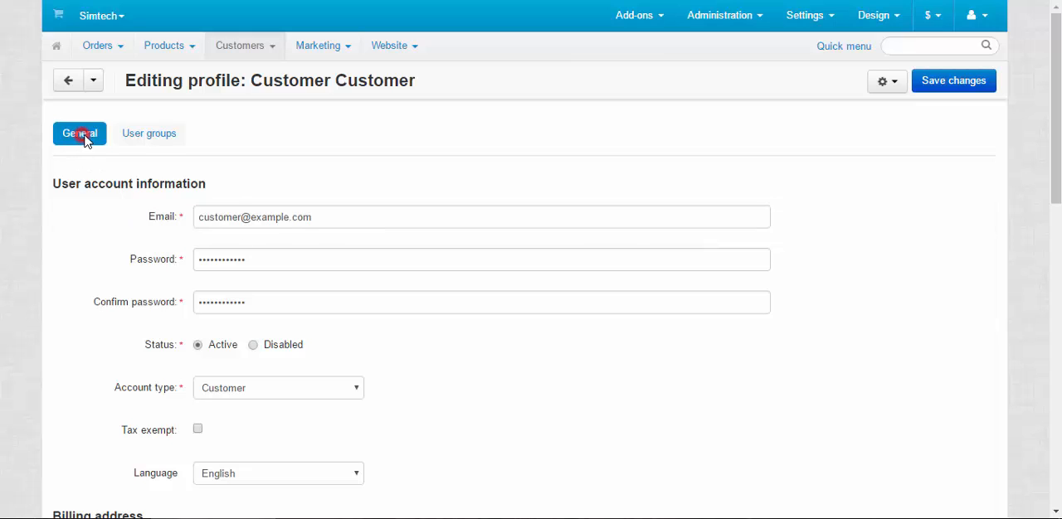
{"action": "left_click", "coordinate": [144, 143]}
{"action": "left_click", "coordinate": [86, 141]}
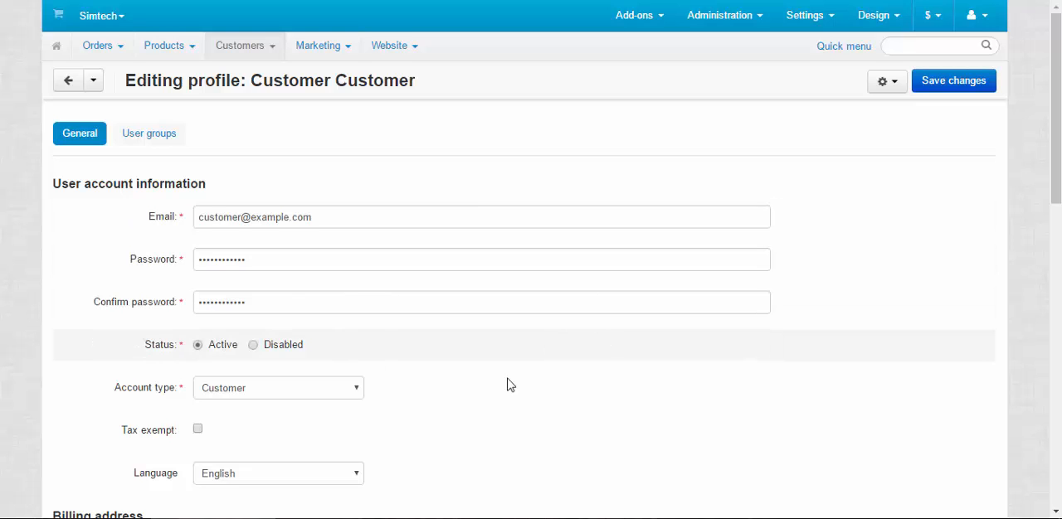
Examine the account type and language choices in the user account information, keeping Customer and English.
{"action": "scroll", "coordinate": [508, 385], "scroll_direction": "down", "scroll_amount": 2}
{"action": "left_click", "coordinate": [349, 234]}
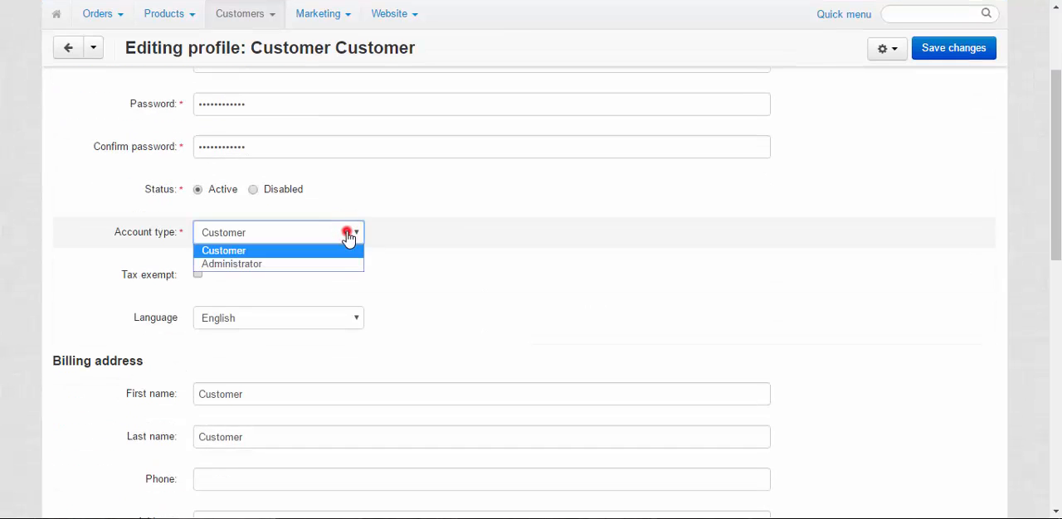
{"action": "left_click", "coordinate": [348, 250]}
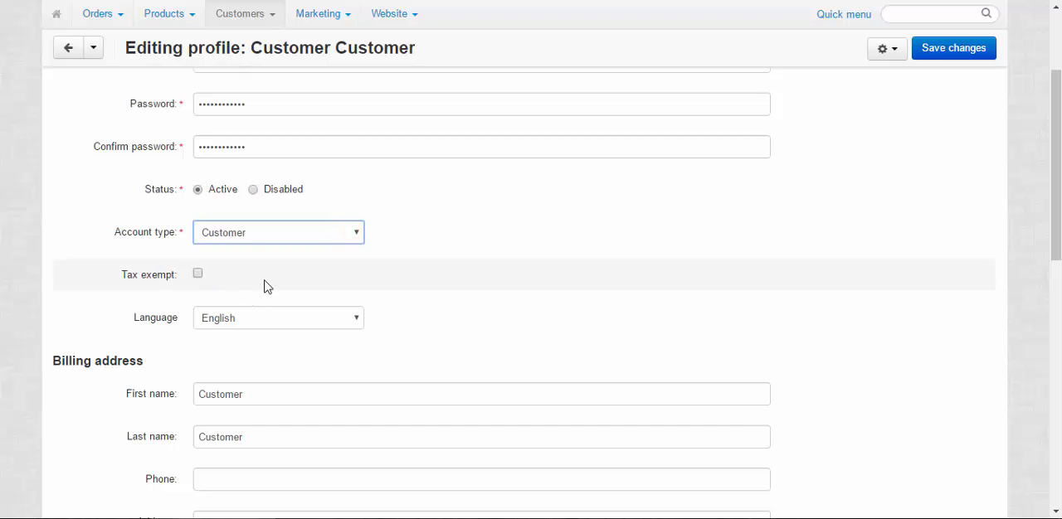
{"action": "left_click", "coordinate": [272, 327]}
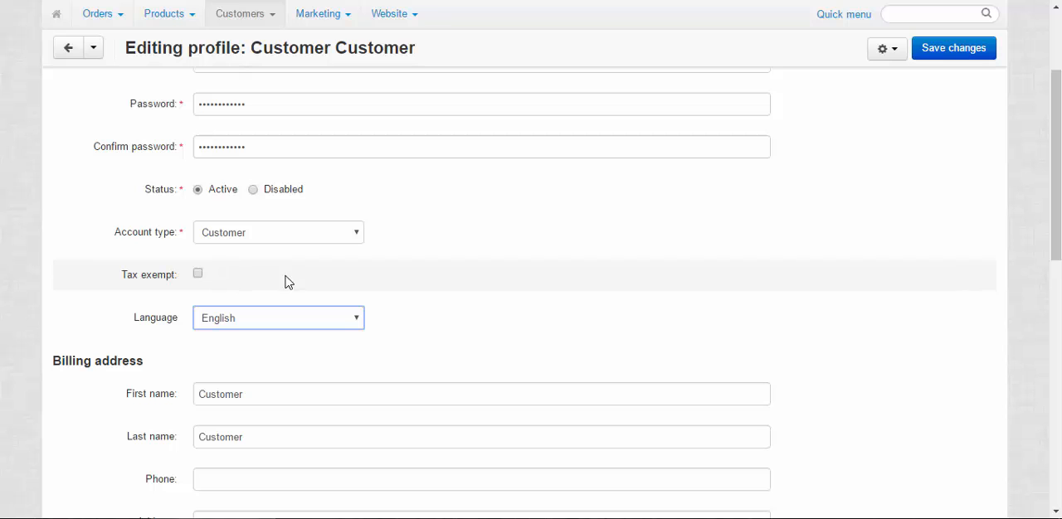
{"action": "left_click", "coordinate": [348, 320]}
{"action": "left_click", "coordinate": [349, 324]}
Review the billing and shipping address fields of the customer's profile.
{"action": "scroll", "coordinate": [505, 311], "scroll_direction": "down", "scroll_amount": 1}
{"action": "scroll", "coordinate": [327, 295], "scroll_direction": "down", "scroll_amount": 6}
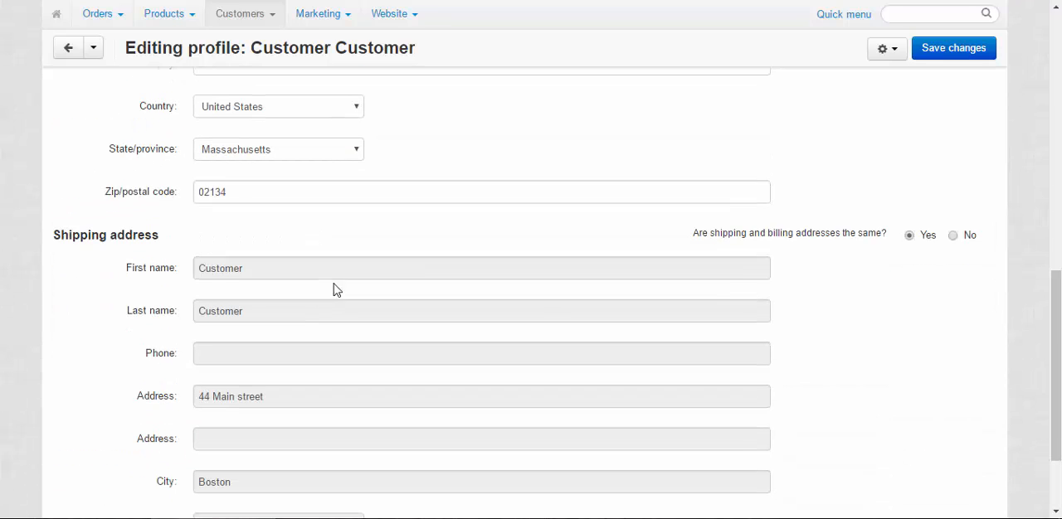
{"action": "scroll", "coordinate": [539, 297], "scroll_direction": "up", "scroll_amount": 4}
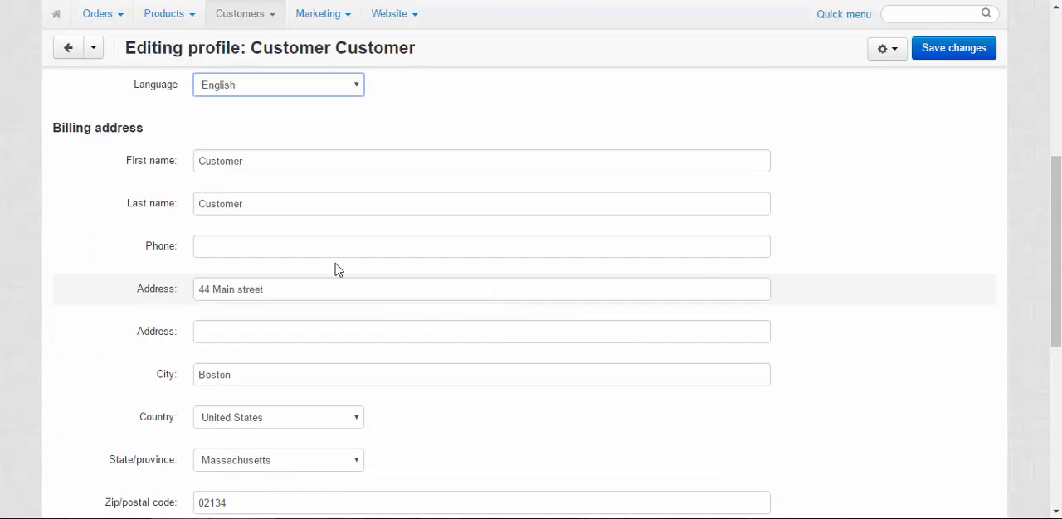
{"action": "scroll", "coordinate": [276, 241], "scroll_direction": "down", "scroll_amount": 3}
{"action": "scroll", "coordinate": [276, 241], "scroll_direction": "down", "scroll_amount": 1}
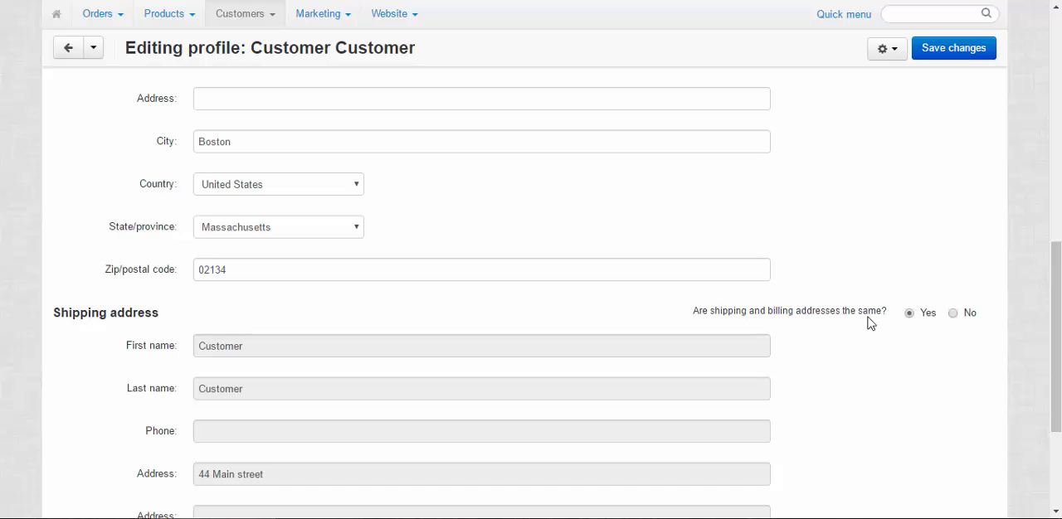
Set the option for identical shipping and billing addresses to No, switch it back to Yes and review the shipping fields.
{"action": "left_click", "coordinate": [954, 315]}
{"action": "scroll", "coordinate": [594, 212], "scroll_direction": "down", "scroll_amount": 2}
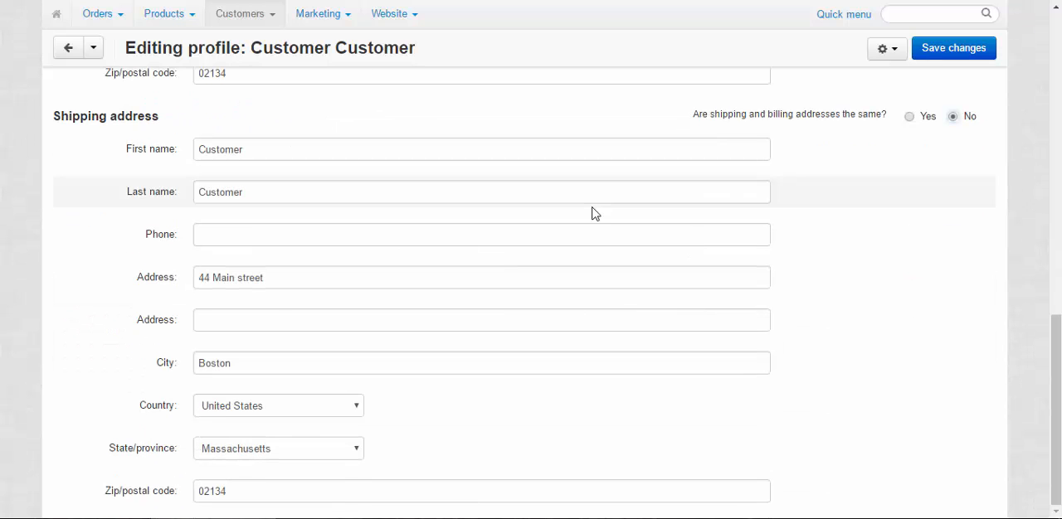
{"action": "left_click", "coordinate": [911, 118]}
{"action": "scroll", "coordinate": [873, 300], "scroll_direction": "up", "scroll_amount": 5}
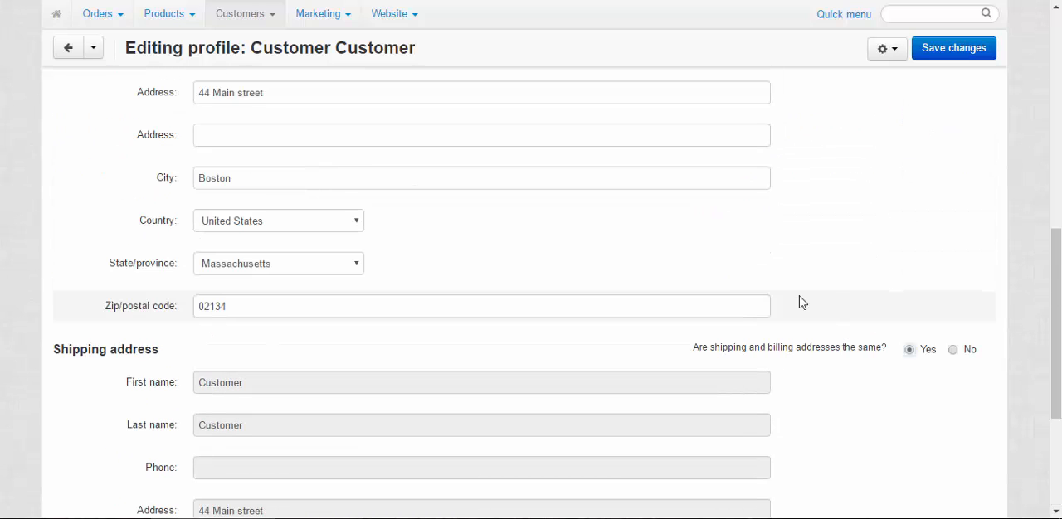
{"action": "scroll", "coordinate": [585, 273], "scroll_direction": "down", "scroll_amount": 3}
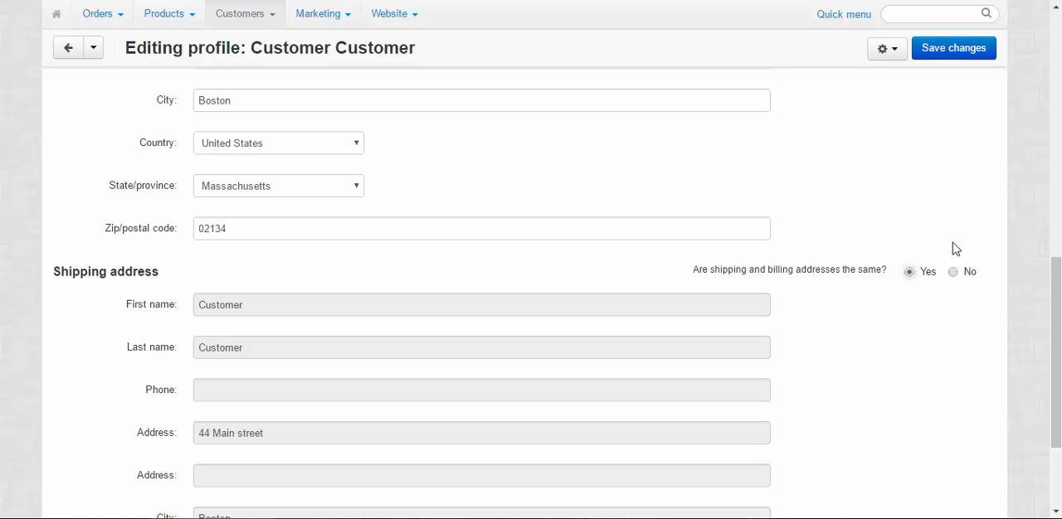
{"action": "scroll", "coordinate": [812, 373], "scroll_direction": "down", "scroll_amount": 2}
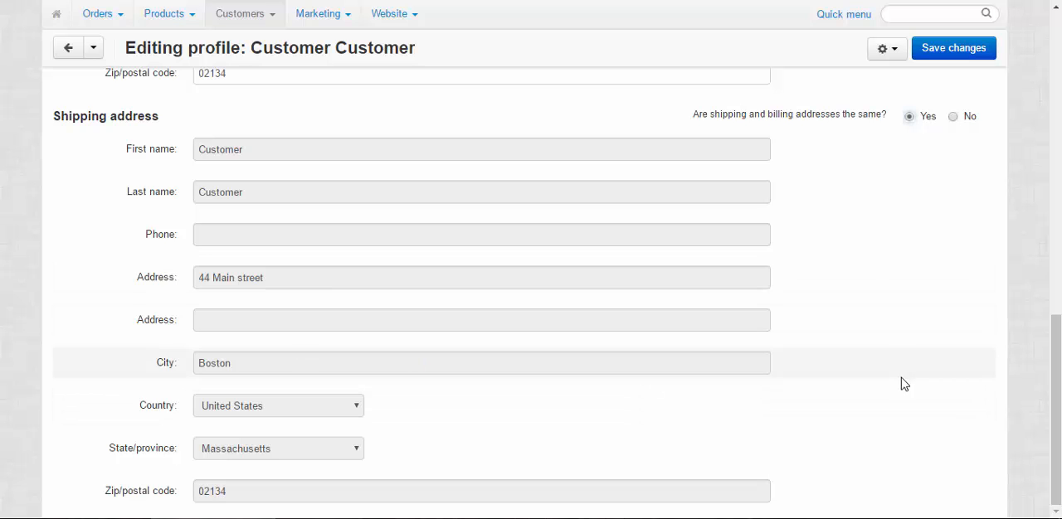
Open the store's profile fields settings and examine the Profile and Checkout columns with their Show and Required options.
{"action": "scroll", "coordinate": [901, 377], "scroll_direction": "up", "scroll_amount": 10}
{"action": "mouse_move", "coordinate": [723, 21]}
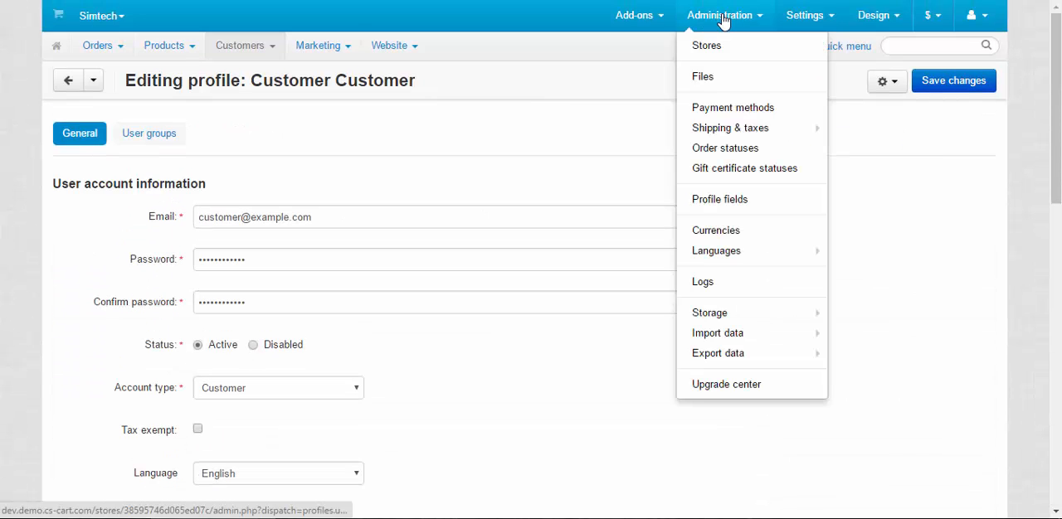
{"action": "left_click", "coordinate": [721, 200]}
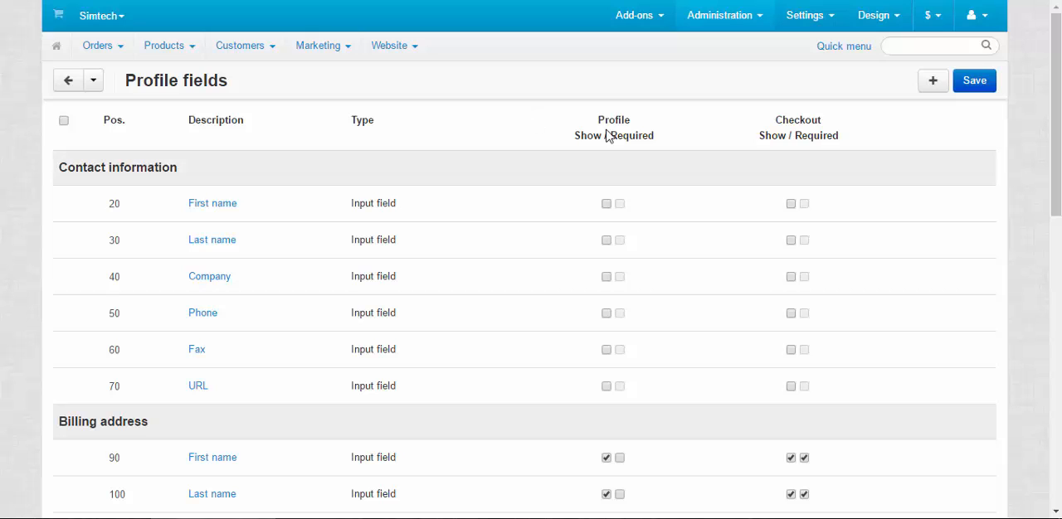
{"action": "left_click_drag", "start_coordinate": [597, 120], "coordinate": [639, 119]}
{"action": "left_click_drag", "start_coordinate": [773, 119], "coordinate": [837, 120]}
{"action": "left_click", "coordinate": [886, 150]}
{"action": "scroll", "coordinate": [848, 169], "scroll_direction": "down", "scroll_amount": 3}
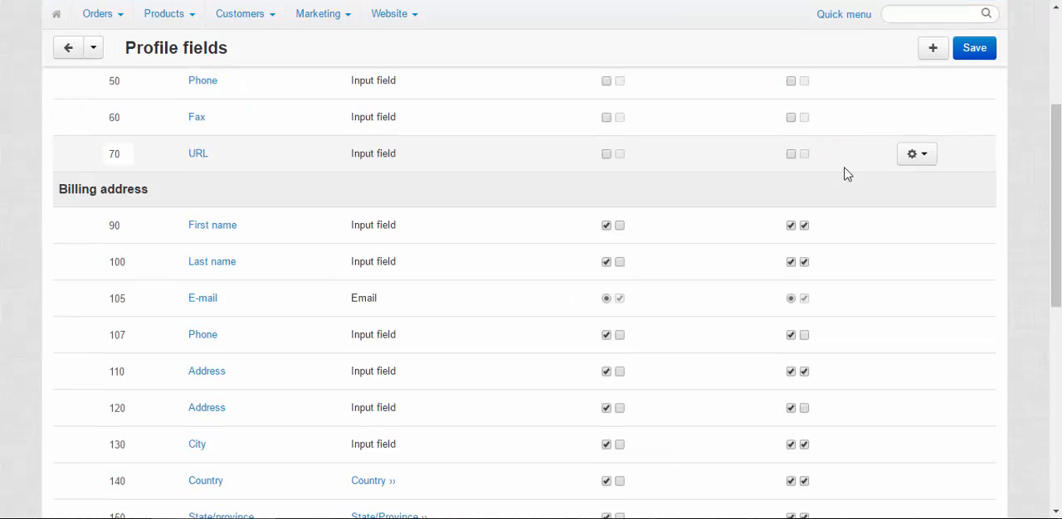
{"action": "scroll", "coordinate": [846, 168], "scroll_direction": "up", "scroll_amount": 3}
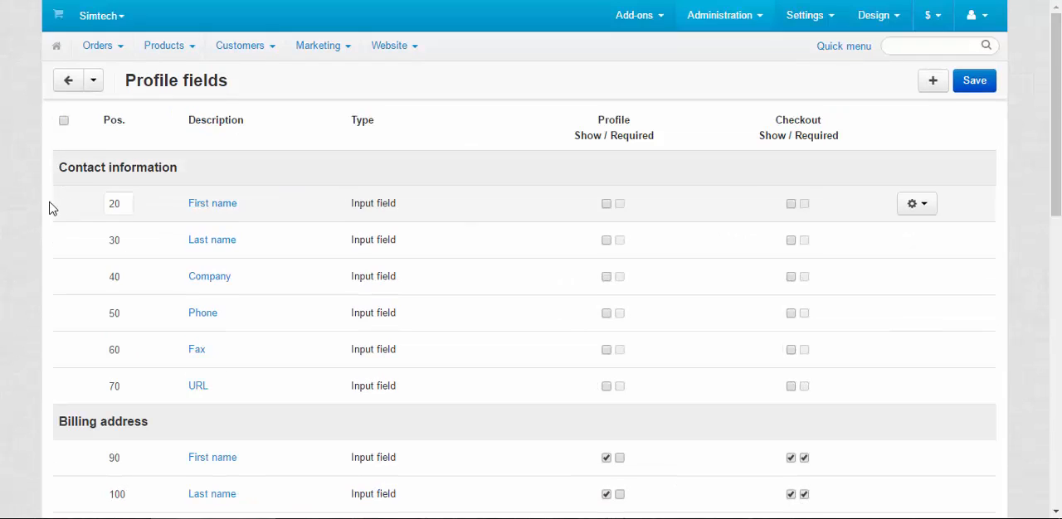
Mark the contact information fields First name, Last name and Company as shown and required in the profile.
{"action": "left_click", "coordinate": [606, 204]}
{"action": "left_click", "coordinate": [606, 240]}
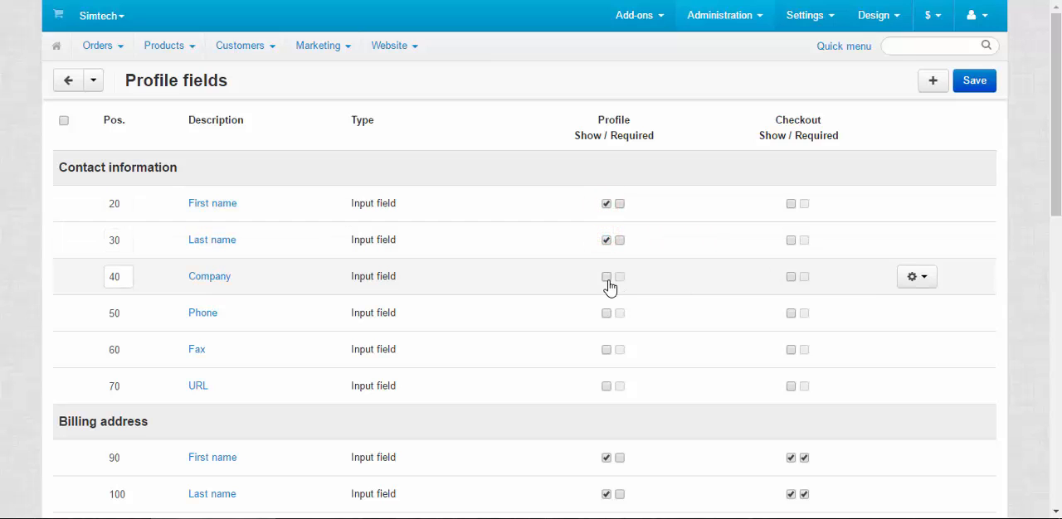
{"action": "left_click", "coordinate": [606, 277]}
{"action": "left_click", "coordinate": [620, 204]}
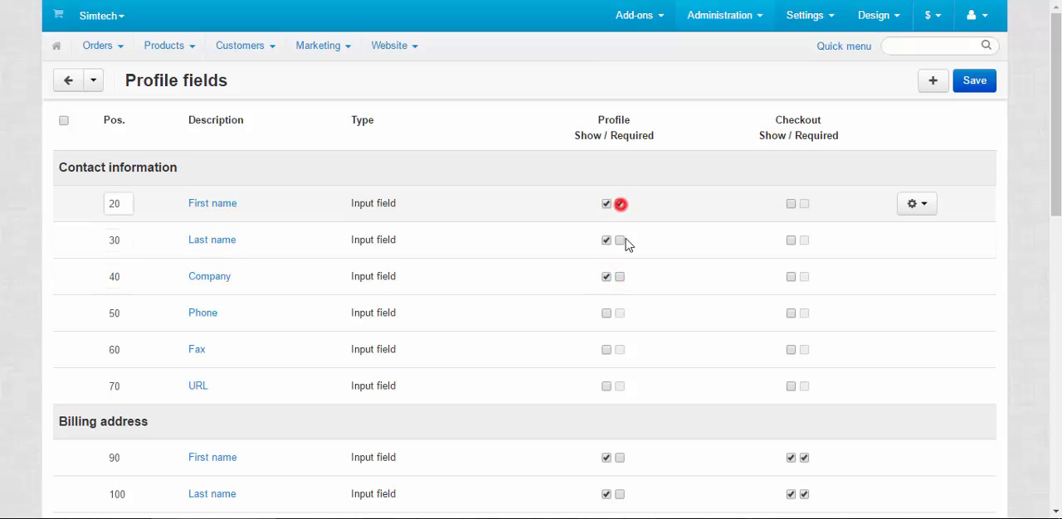
{"action": "left_click", "coordinate": [619, 240]}
{"action": "left_click", "coordinate": [619, 277]}
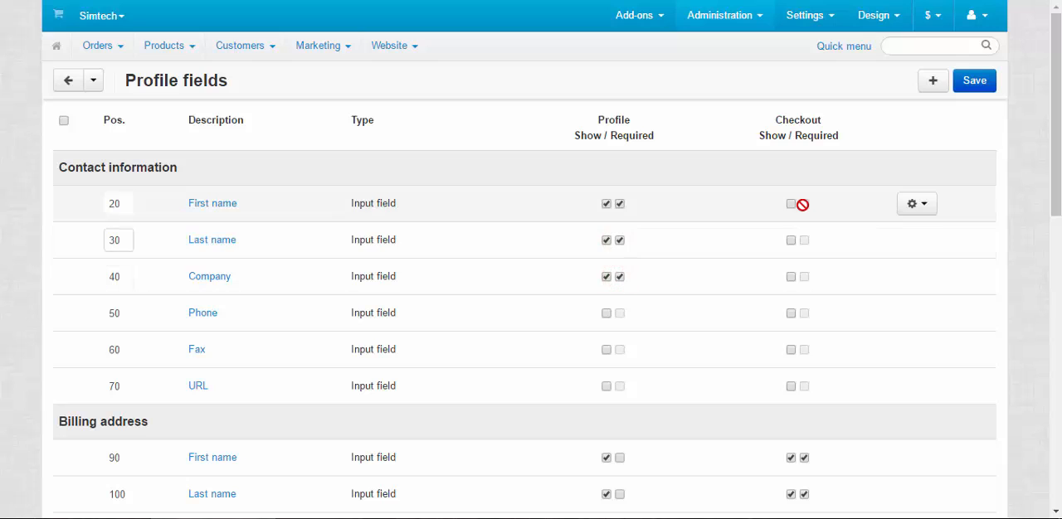
Mark the contact information fields First name, Last name and Company as shown and required at checkout.
{"action": "left_click", "coordinate": [791, 204]}
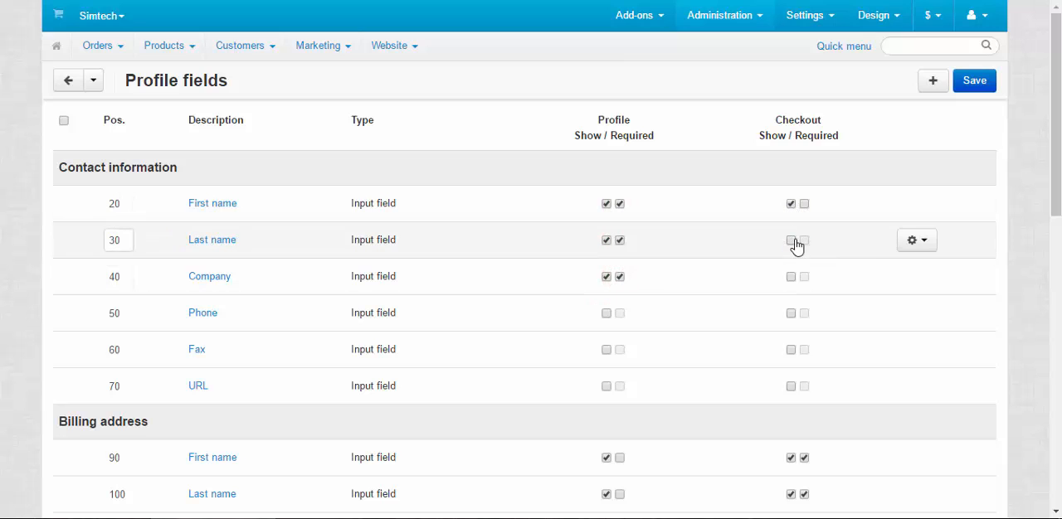
{"action": "left_click", "coordinate": [791, 240]}
{"action": "left_click", "coordinate": [790, 277]}
{"action": "left_click", "coordinate": [804, 204]}
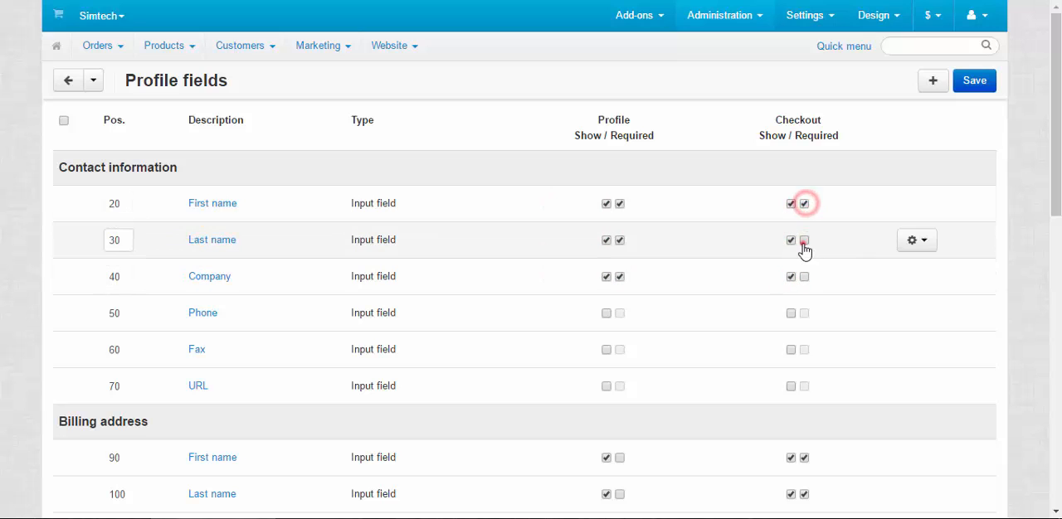
{"action": "left_click", "coordinate": [804, 241]}
{"action": "left_click", "coordinate": [804, 277]}
Review which billing and shipping address fields are shown or required in the Profile and Checkout columns.
{"action": "scroll", "coordinate": [180, 273], "scroll_direction": "down", "scroll_amount": 5}
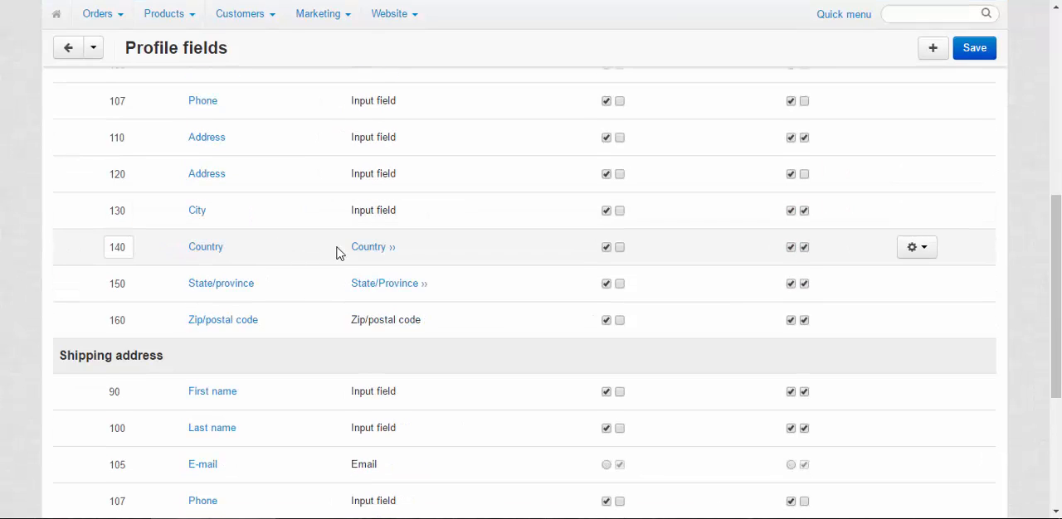
{"action": "scroll", "coordinate": [349, 260], "scroll_direction": "up", "scroll_amount": 2}
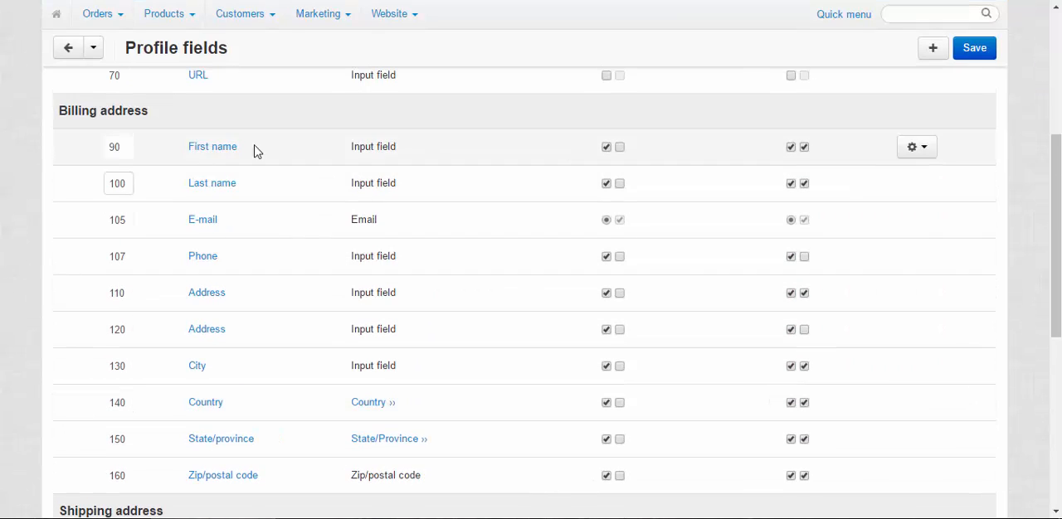
{"action": "scroll", "coordinate": [418, 250], "scroll_direction": "down", "scroll_amount": 3}
{"action": "scroll", "coordinate": [630, 314], "scroll_direction": "up", "scroll_amount": 3}
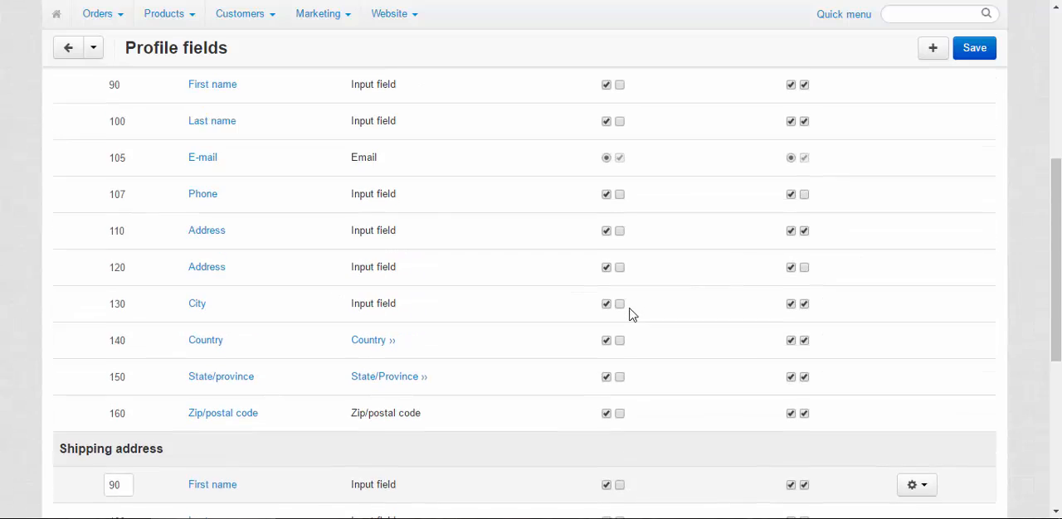
{"action": "scroll", "coordinate": [744, 253], "scroll_direction": "down", "scroll_amount": 3}
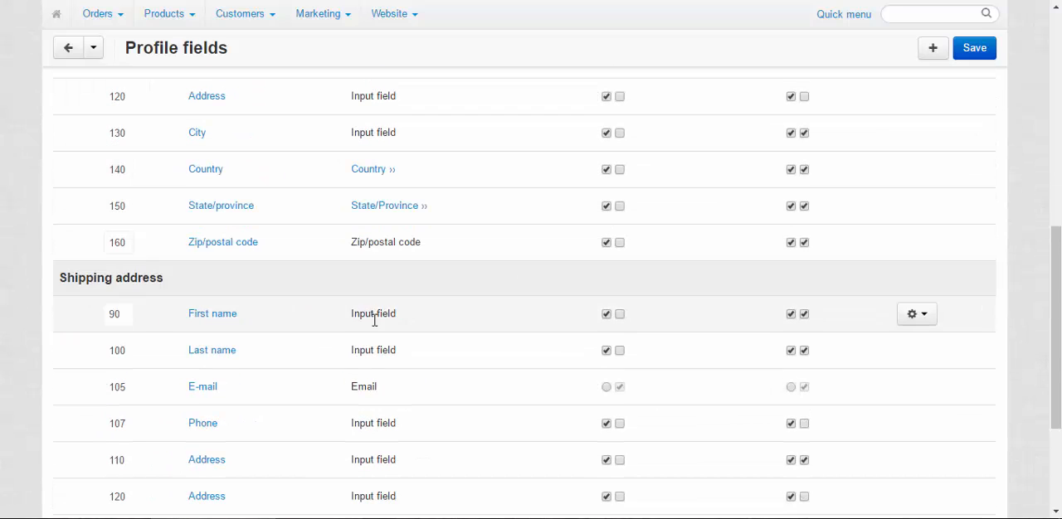
{"action": "scroll", "coordinate": [721, 313], "scroll_direction": "down", "scroll_amount": 3}
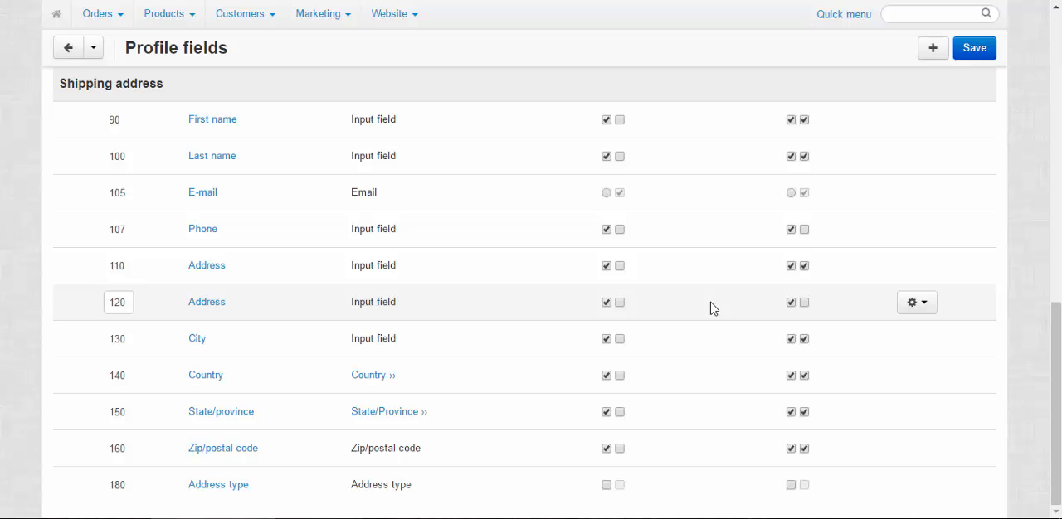
{"action": "scroll", "coordinate": [618, 300], "scroll_direction": "up", "scroll_amount": 6}
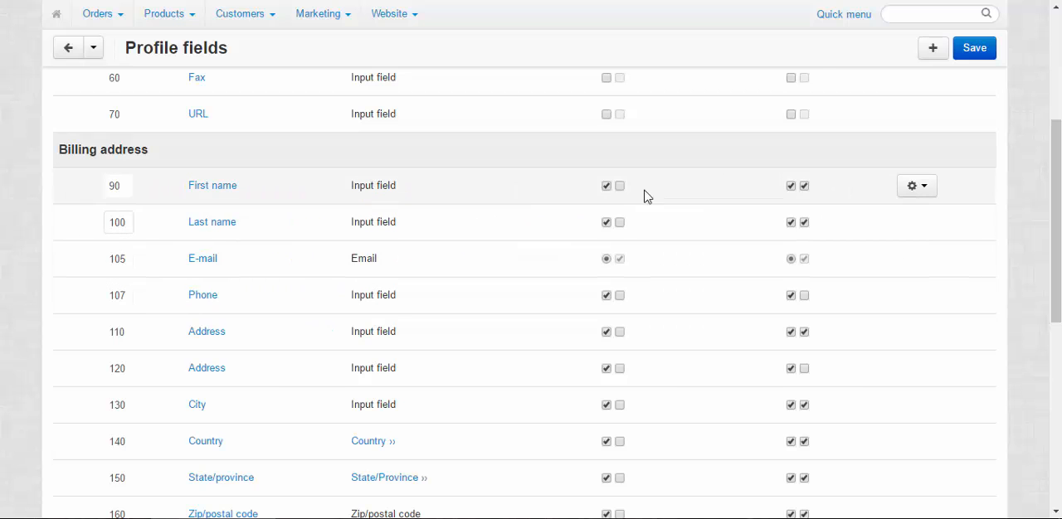
{"action": "scroll", "coordinate": [677, 246], "scroll_direction": "up", "scroll_amount": 4}
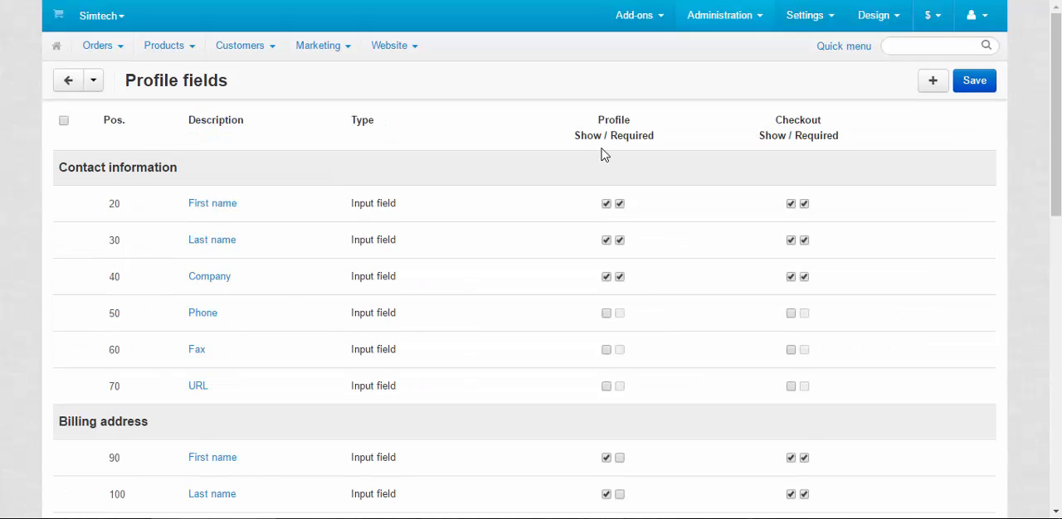
{"action": "scroll", "coordinate": [732, 256], "scroll_direction": "down", "scroll_amount": 3}
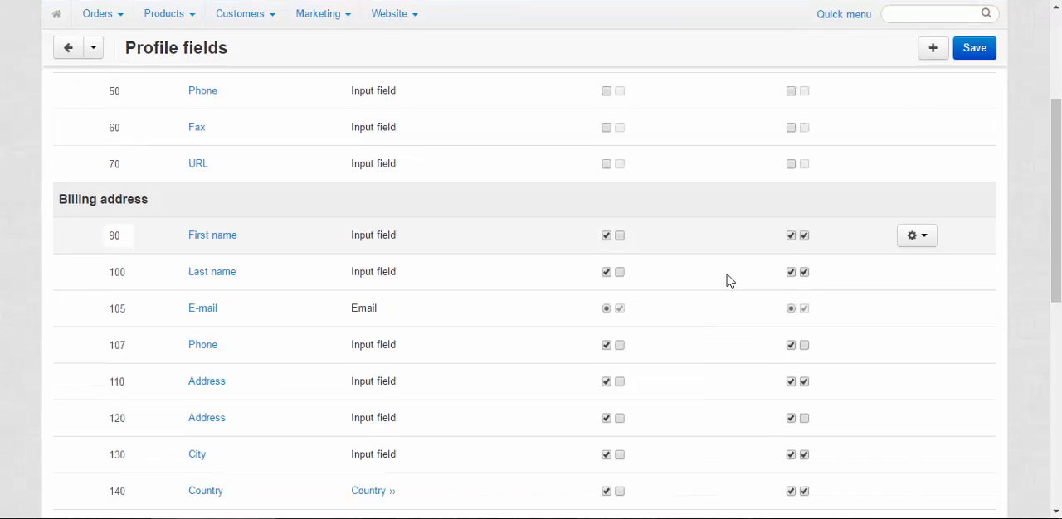
{"action": "scroll", "coordinate": [730, 281], "scroll_direction": "up", "scroll_amount": 3}
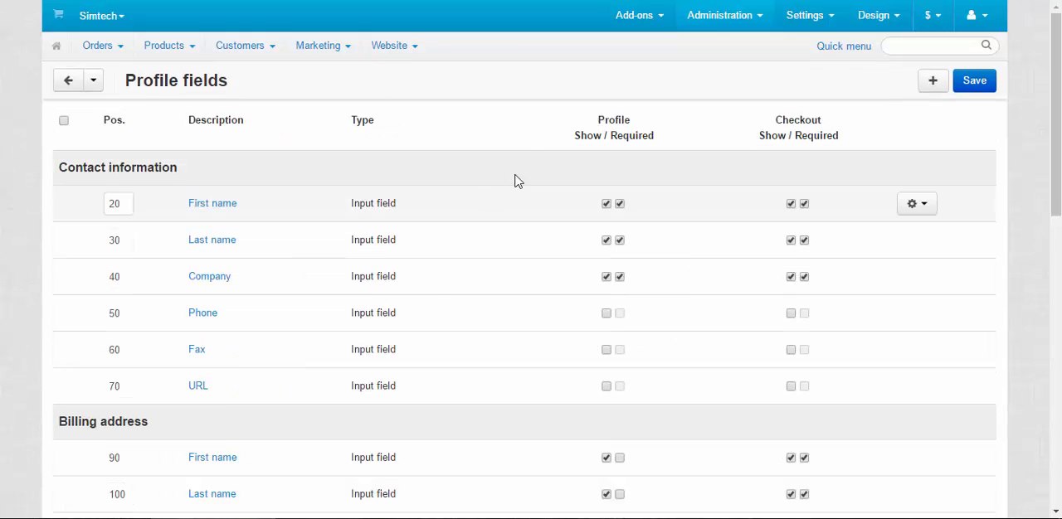
{"action": "left_click_drag", "start_coordinate": [597, 120], "coordinate": [636, 114]}
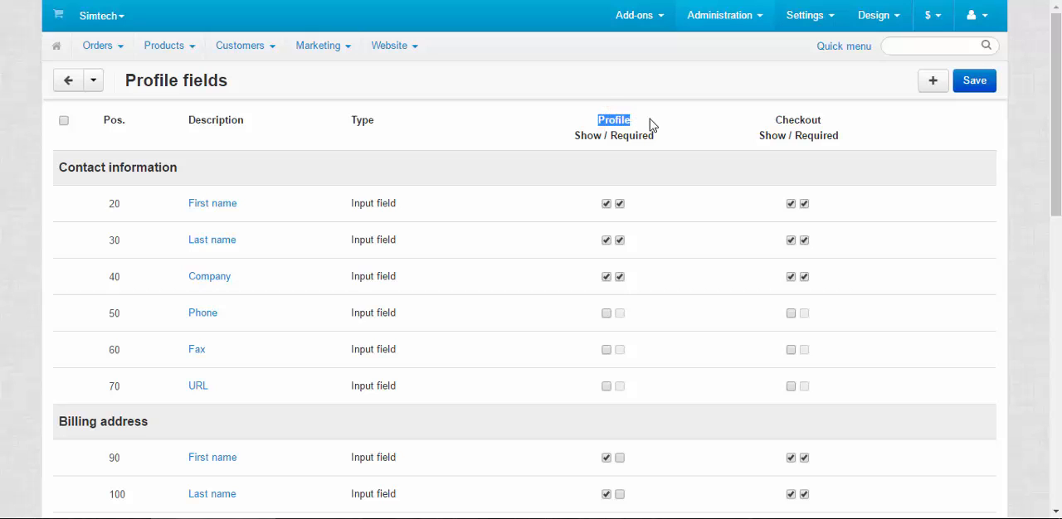
{"action": "left_click", "coordinate": [649, 118]}
{"action": "left_click_drag", "start_coordinate": [773, 119], "coordinate": [835, 119]}
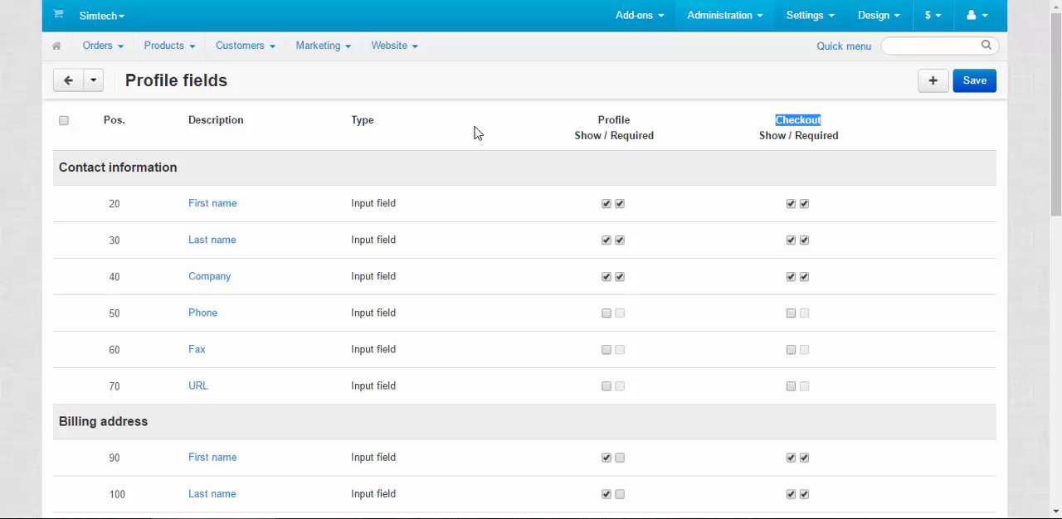
Return to the customer's profile editor without saving the profile fields and open the customer's user groups.
{"action": "left_click", "coordinate": [93, 80]}
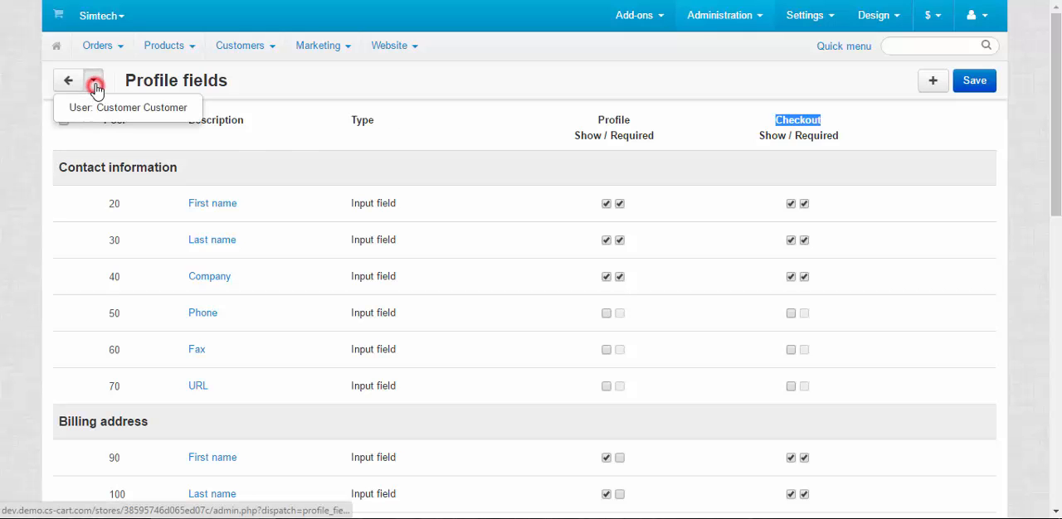
{"action": "left_click", "coordinate": [114, 102]}
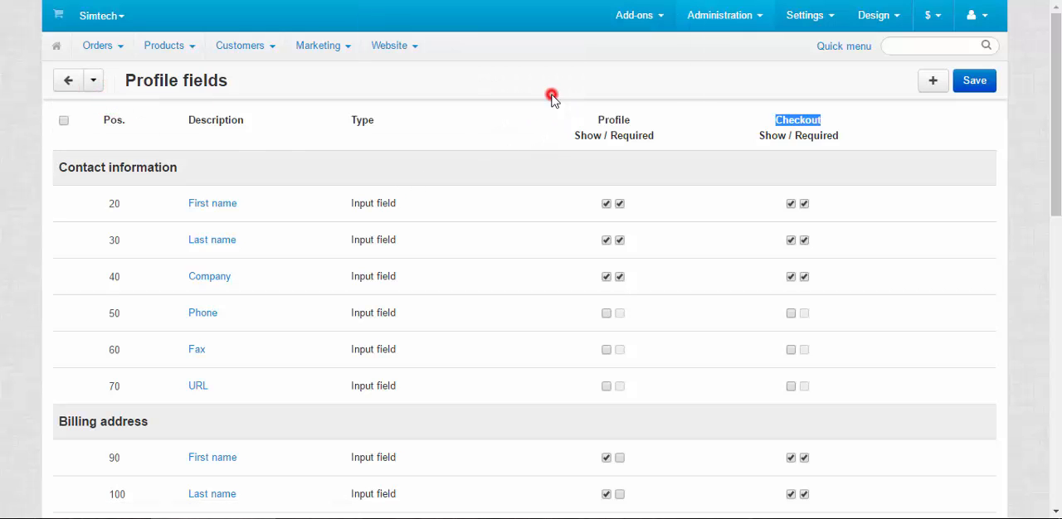
{"action": "left_click", "coordinate": [552, 100]}
{"action": "scroll", "coordinate": [862, 361], "scroll_direction": "down", "scroll_amount": 5}
{"action": "scroll", "coordinate": [840, 352], "scroll_direction": "down", "scroll_amount": 5}
{"action": "scroll", "coordinate": [611, 476], "scroll_direction": "up", "scroll_amount": 15}
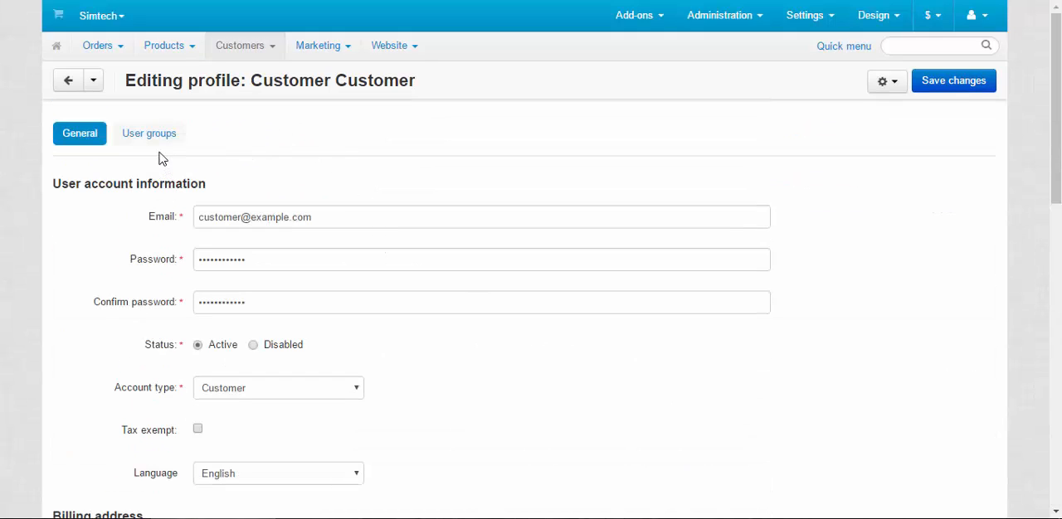
{"action": "left_click", "coordinate": [158, 136]}
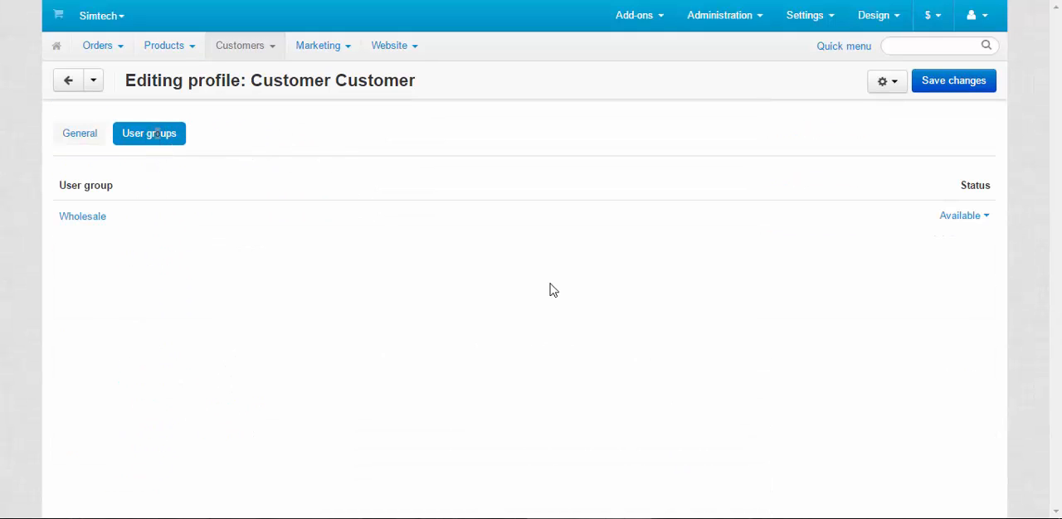
{"action": "left_click", "coordinate": [368, 254]}
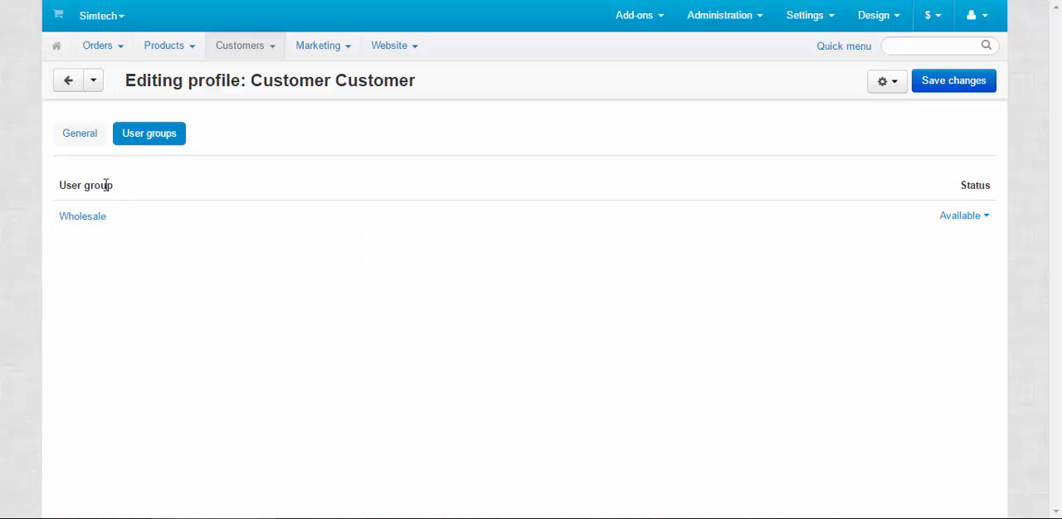
Check the status choices for the customer's Wholesale user group and set it to Active, keeping Notify customer enabled.
{"action": "left_click", "coordinate": [968, 216]}
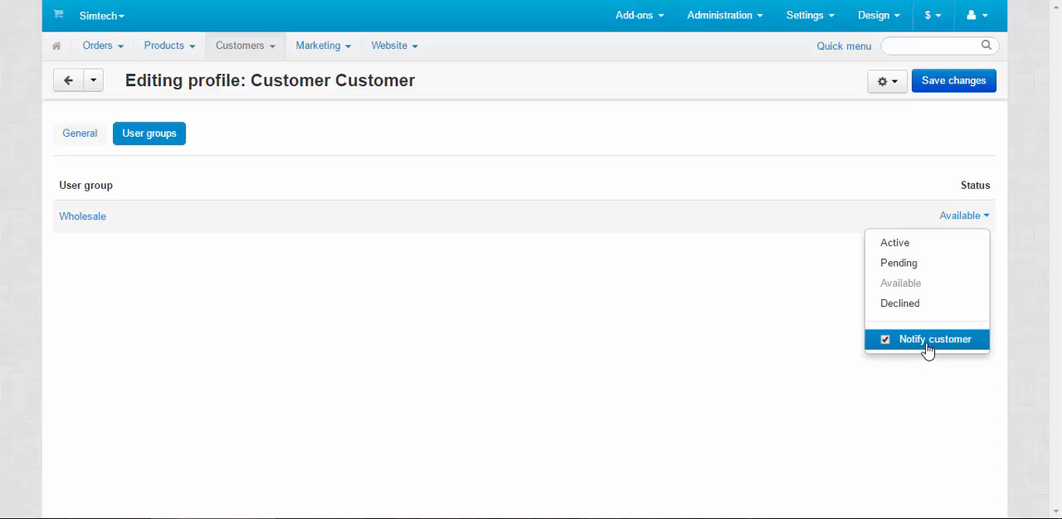
{"action": "left_click", "coordinate": [522, 311]}
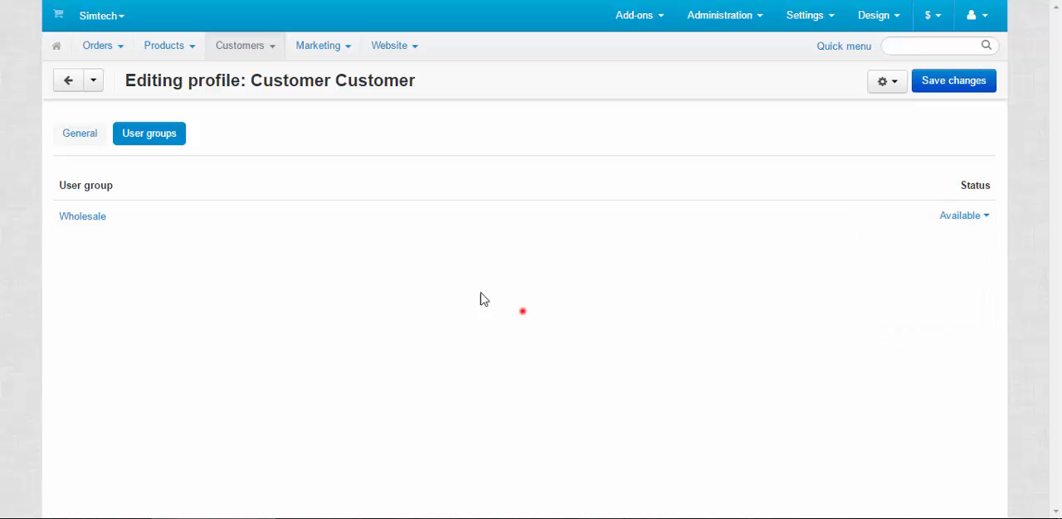
{"action": "left_click", "coordinate": [967, 216]}
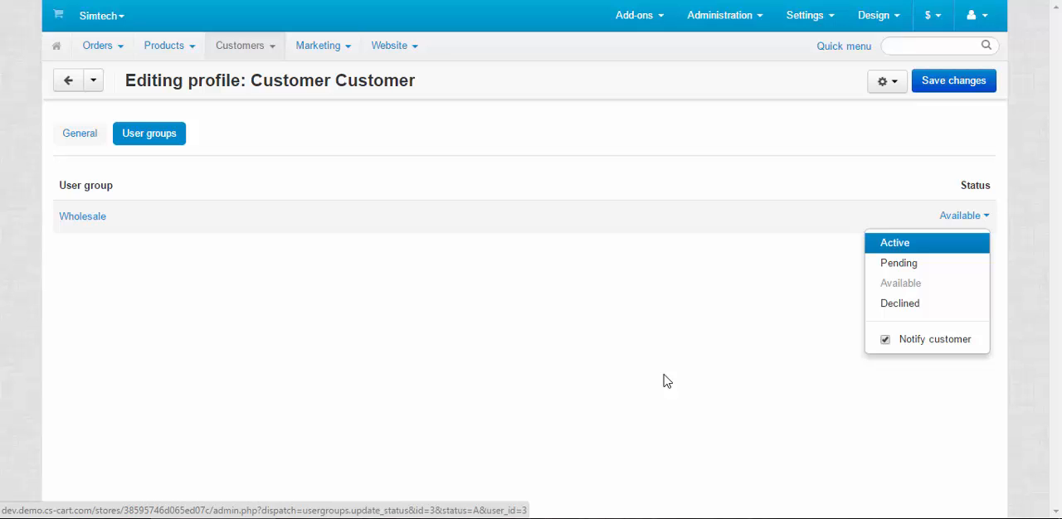
{"action": "left_click", "coordinate": [896, 242]}
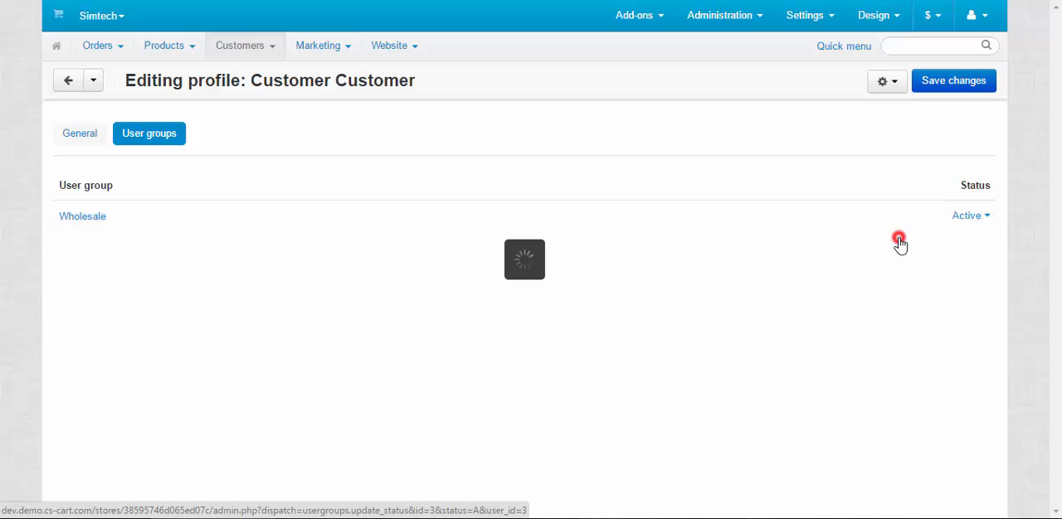
{"action": "mouse_move", "coordinate": [968, 88]}
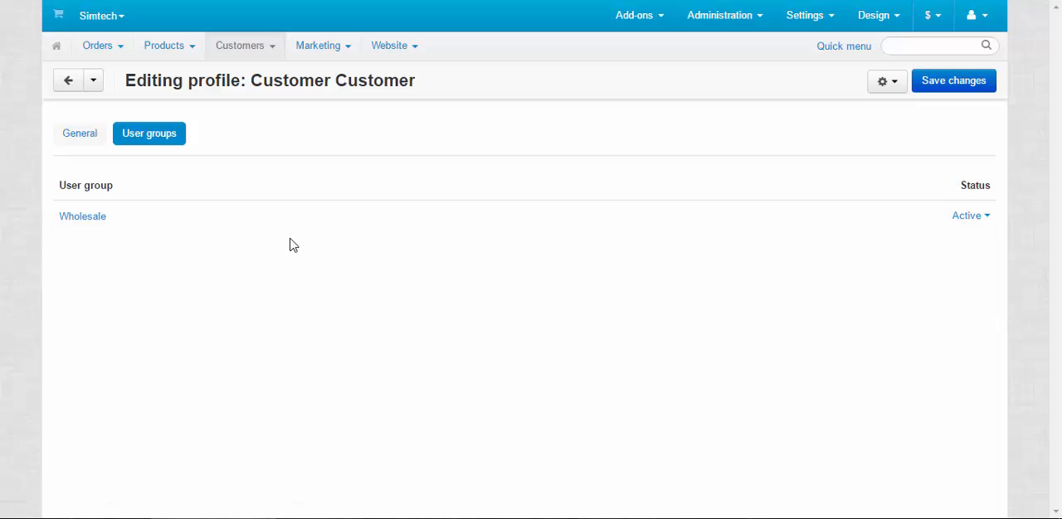
Open the store's user group list and create a user group named VIP with type Customer and status Active.
{"action": "mouse_move", "coordinate": [251, 58]}
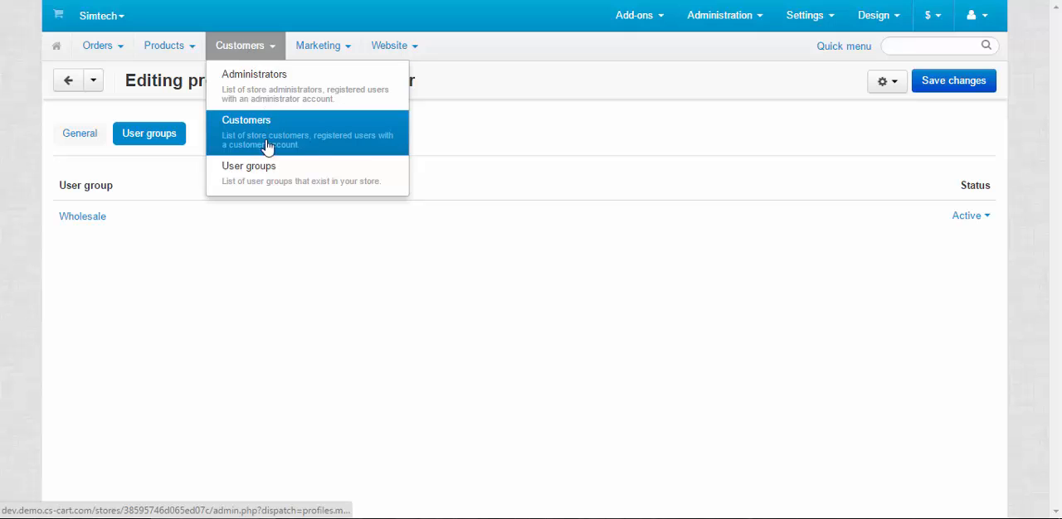
{"action": "left_click", "coordinate": [267, 171]}
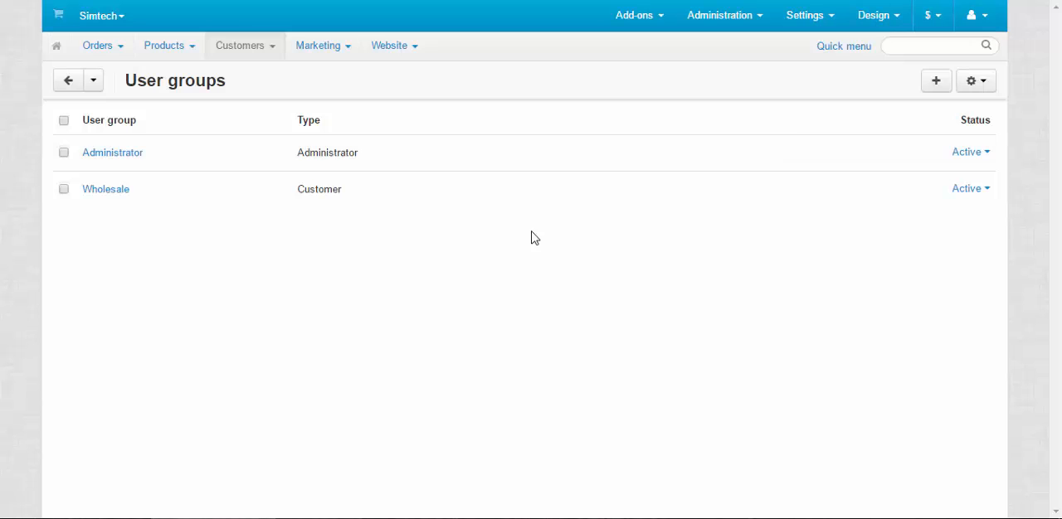
{"action": "left_click", "coordinate": [939, 81]}
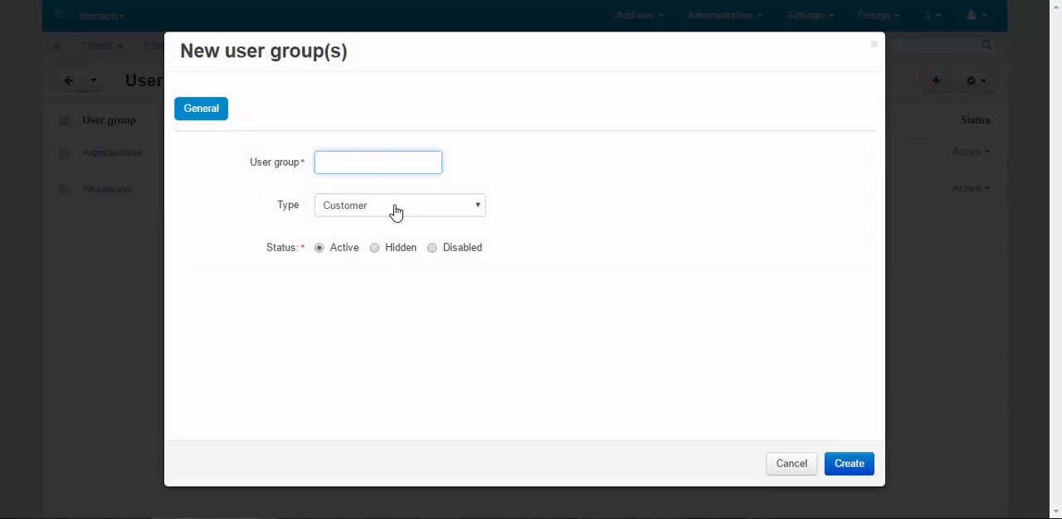
{"action": "left_click", "coordinate": [391, 204]}
{"action": "left_click", "coordinate": [392, 204]}
{"action": "left_click", "coordinate": [386, 161]}
{"action": "type", "text": "VIP"}
{"action": "left_click", "coordinate": [590, 222]}
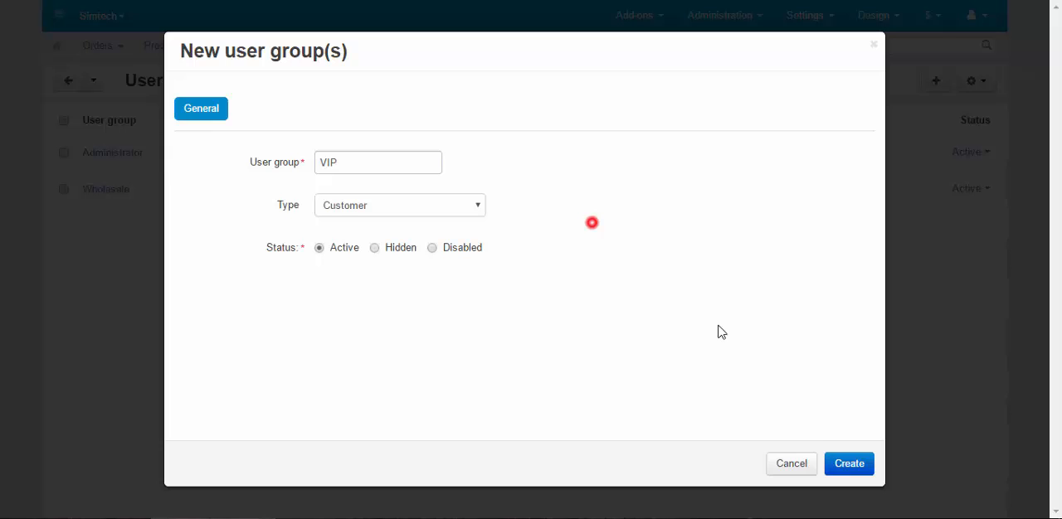
{"action": "left_click", "coordinate": [851, 467]}
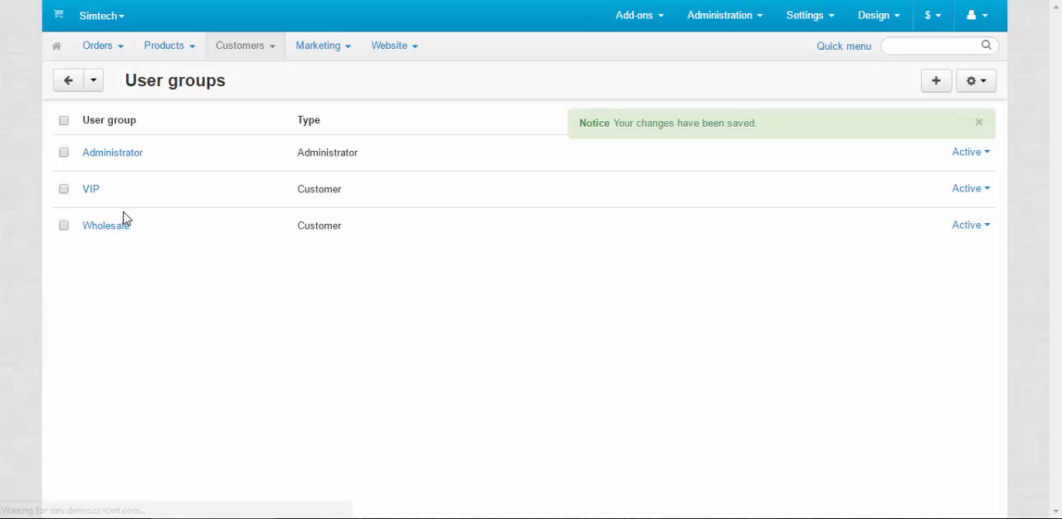
Resave the VIP user group without edits and open the user groups in the customer's profile from the customer list.
{"action": "left_click", "coordinate": [89, 192]}
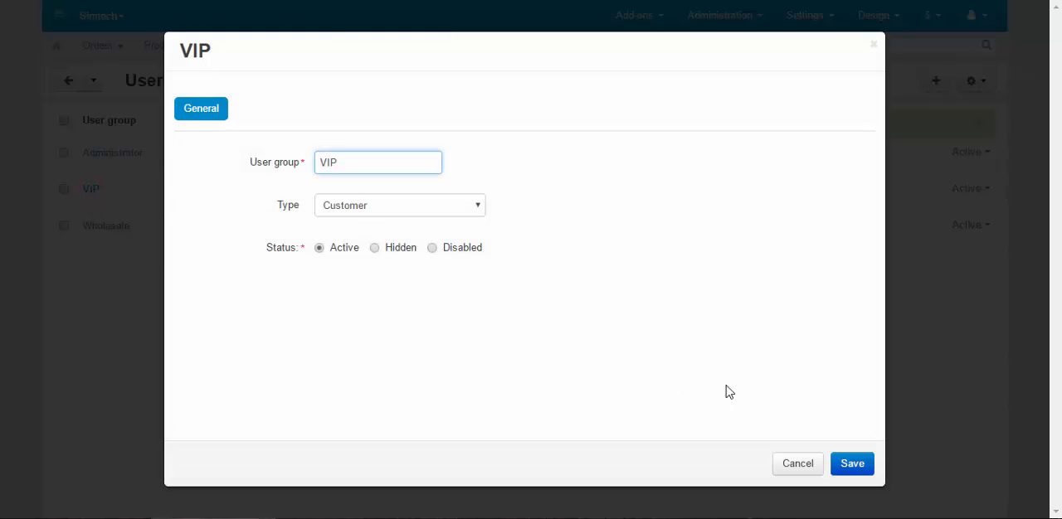
{"action": "left_click", "coordinate": [854, 469]}
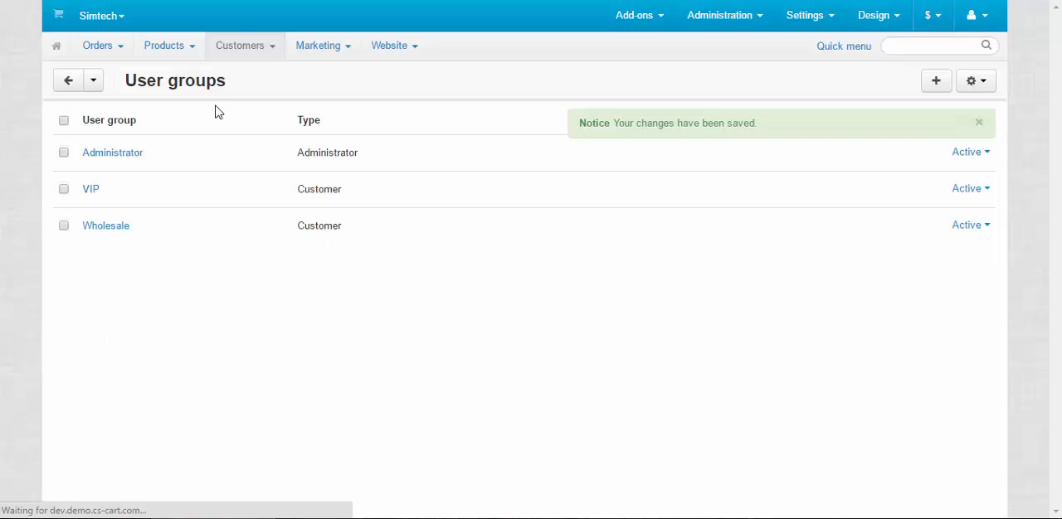
{"action": "mouse_move", "coordinate": [238, 45]}
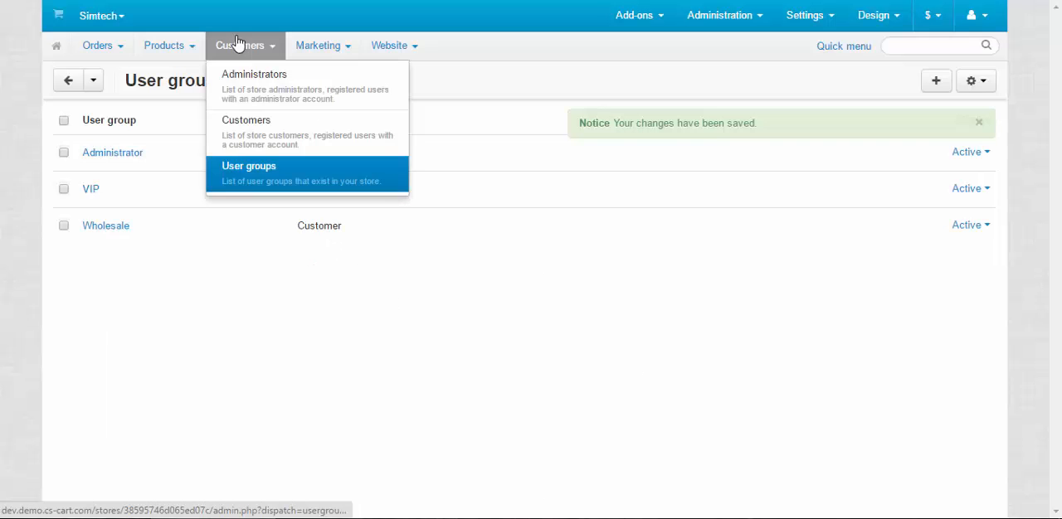
{"action": "left_click", "coordinate": [273, 131]}
{"action": "left_click", "coordinate": [179, 162]}
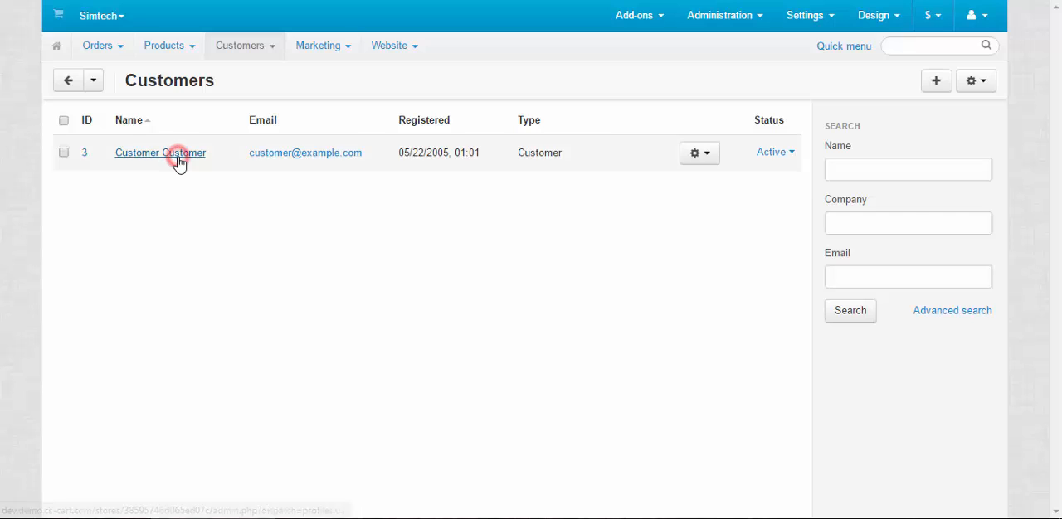
{"action": "left_click", "coordinate": [159, 138]}
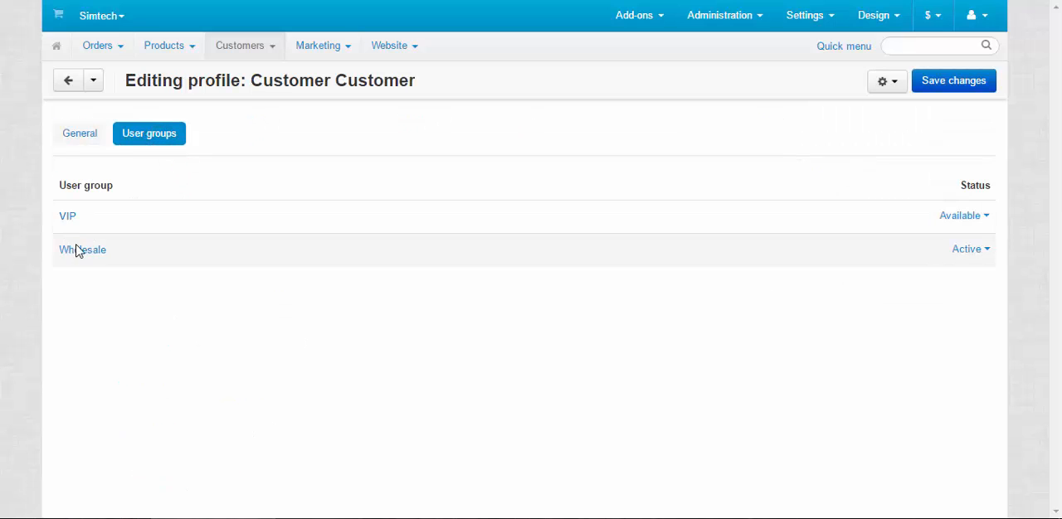
{"action": "left_click", "coordinate": [76, 250]}
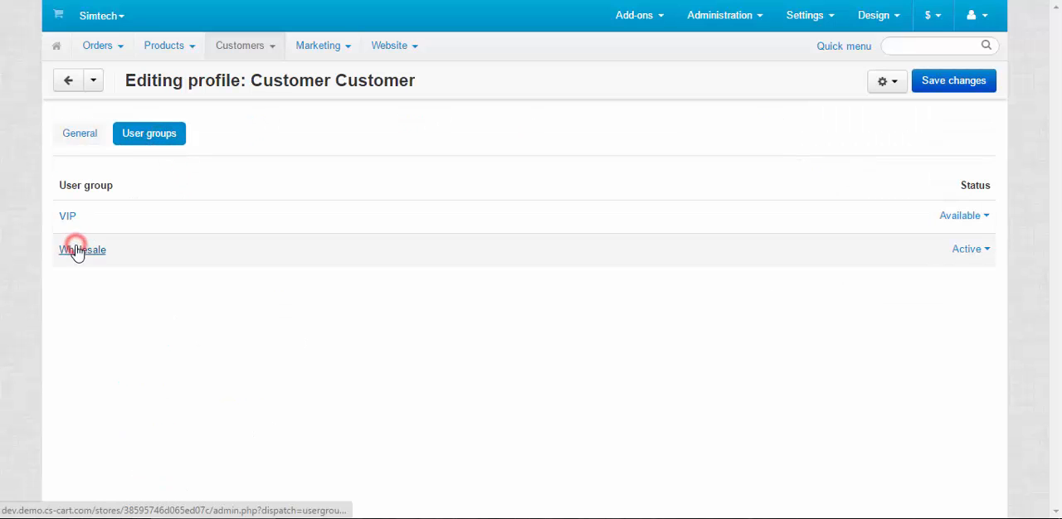
{"action": "left_click", "coordinate": [937, 220]}
{"action": "left_click", "coordinate": [943, 220]}
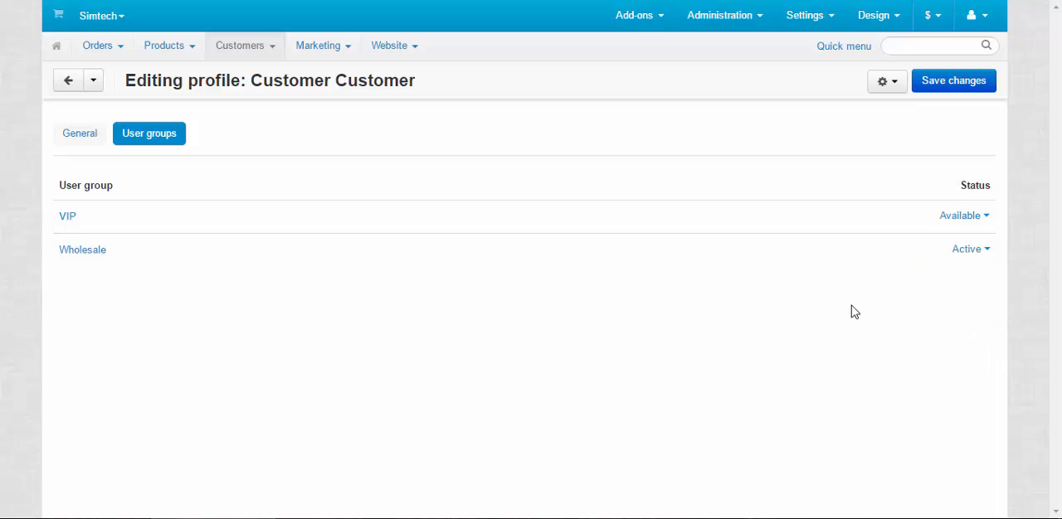
Act on behalf of the customer in the storefront and check the group statuses under user groups in the profile details.
{"action": "left_click", "coordinate": [889, 81]}
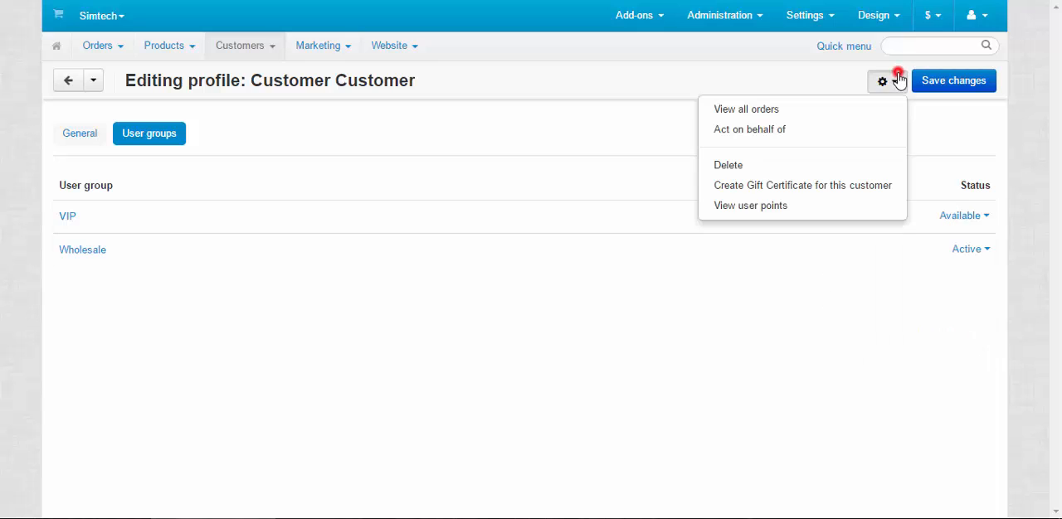
{"action": "left_click", "coordinate": [780, 126]}
{"action": "left_click", "coordinate": [942, 13]}
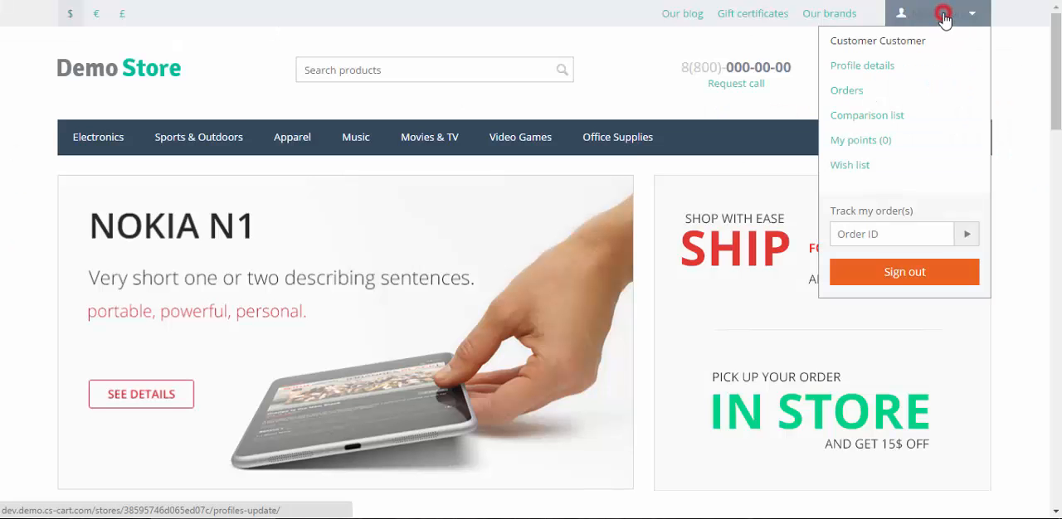
{"action": "left_click", "coordinate": [872, 67]}
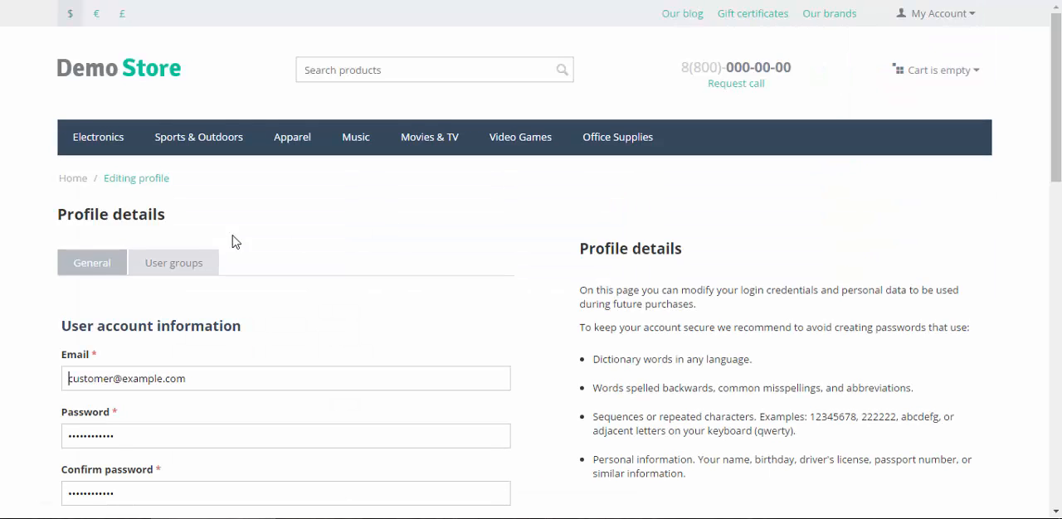
{"action": "left_click", "coordinate": [193, 276]}
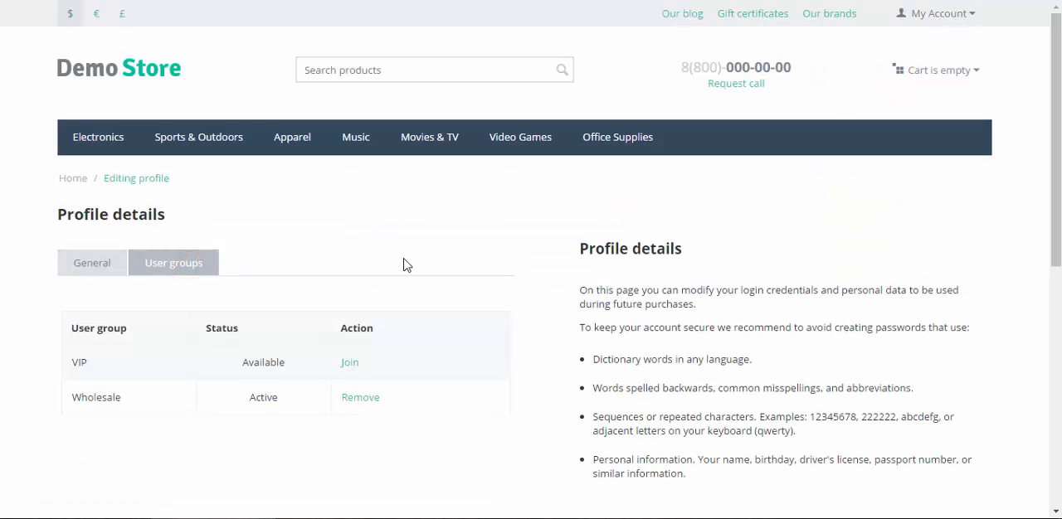
{"action": "left_click_drag", "start_coordinate": [64, 393], "coordinate": [210, 413]}
{"action": "left_click", "coordinate": [253, 402]}
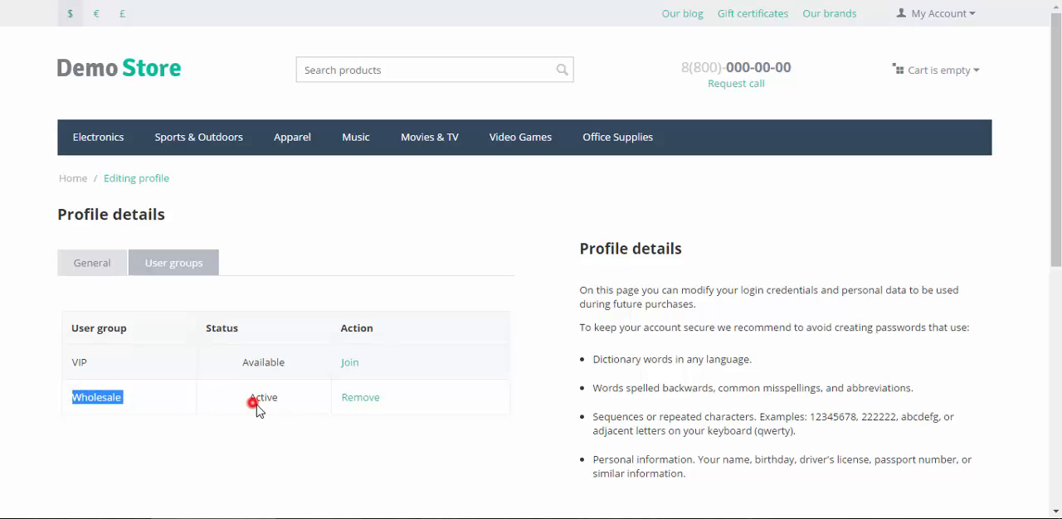
{"action": "left_click", "coordinate": [131, 423]}
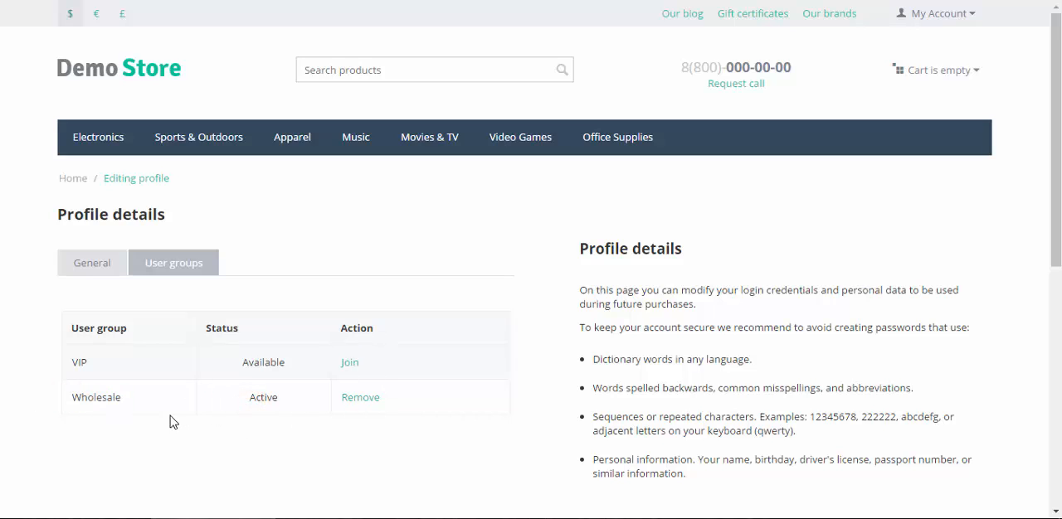
Join the VIP user group as the customer and check the status of the membership.
{"action": "left_click", "coordinate": [349, 363]}
{"action": "left_click_drag", "start_coordinate": [242, 365], "coordinate": [301, 375]}
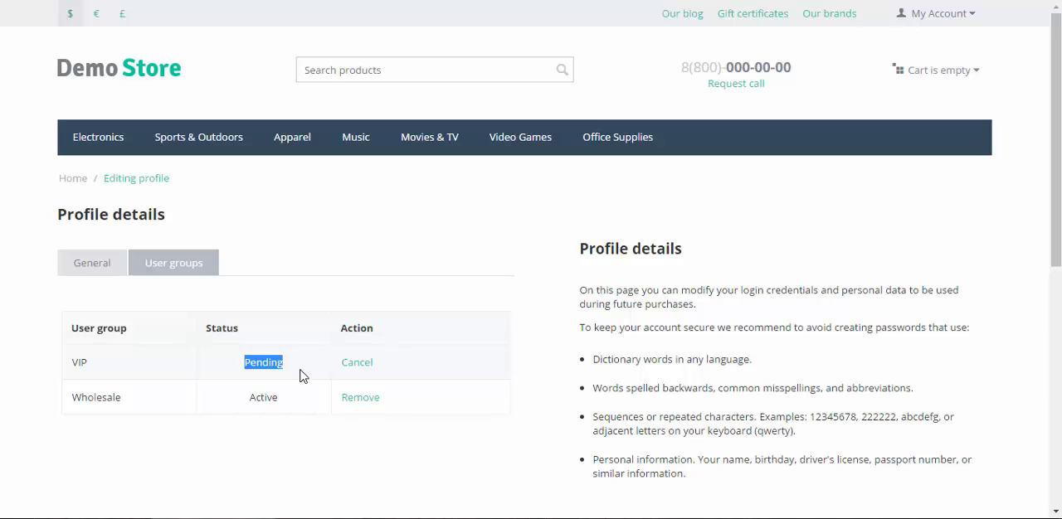
{"action": "left_click", "coordinate": [299, 373]}
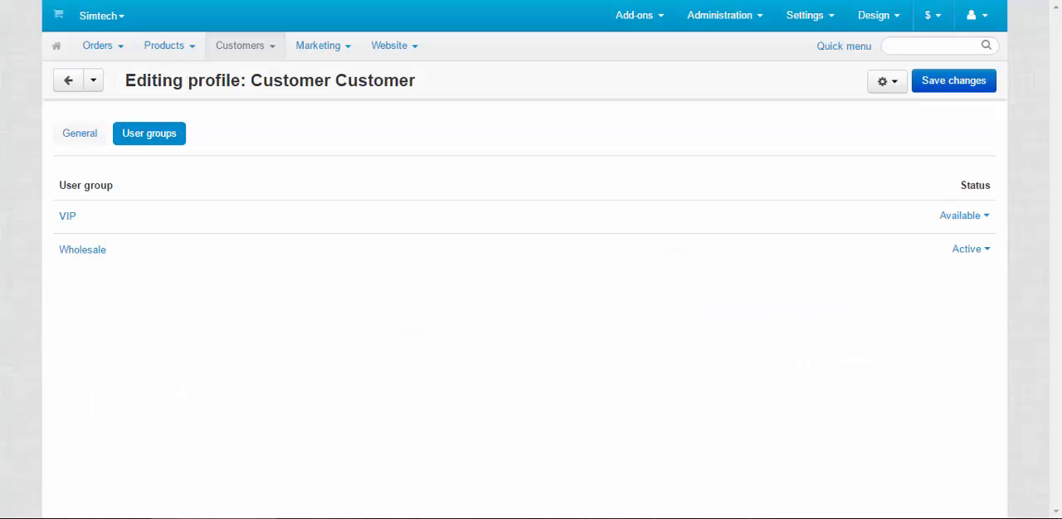
Reload the customer's profile in the admin panel, set the VIP user group to Active with Notify customer enabled, and save the changes.
{"action": "key", "text": "F5"}
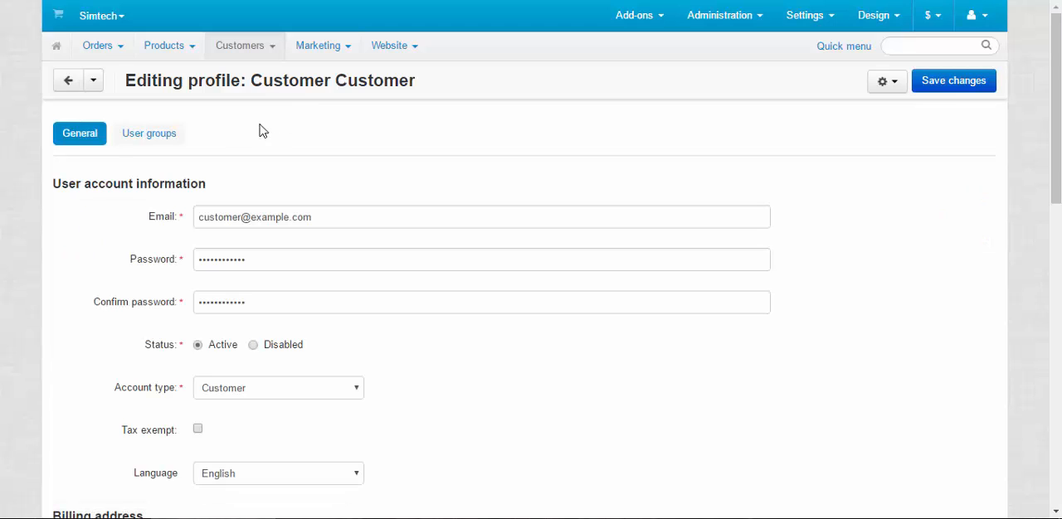
{"action": "left_click", "coordinate": [156, 133]}
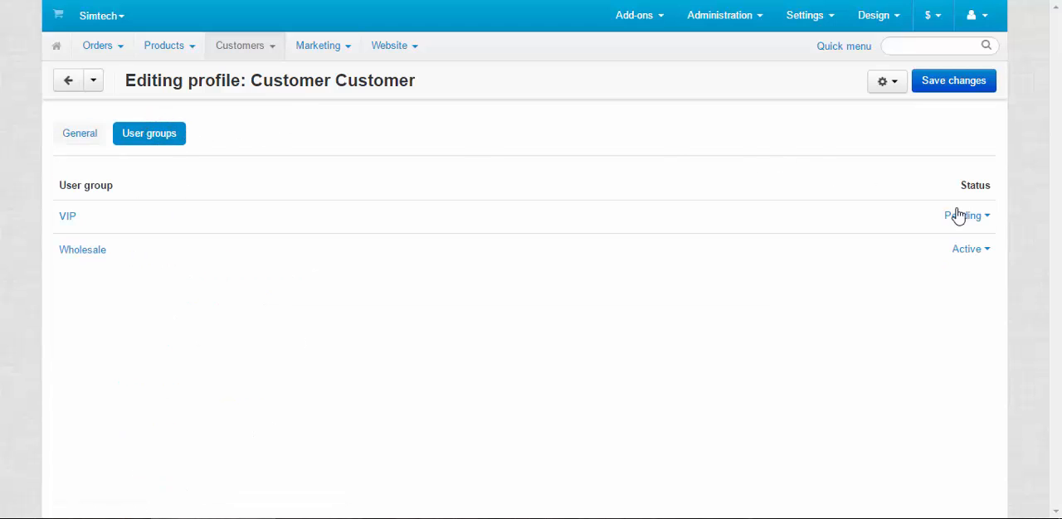
{"action": "left_click", "coordinate": [962, 216]}
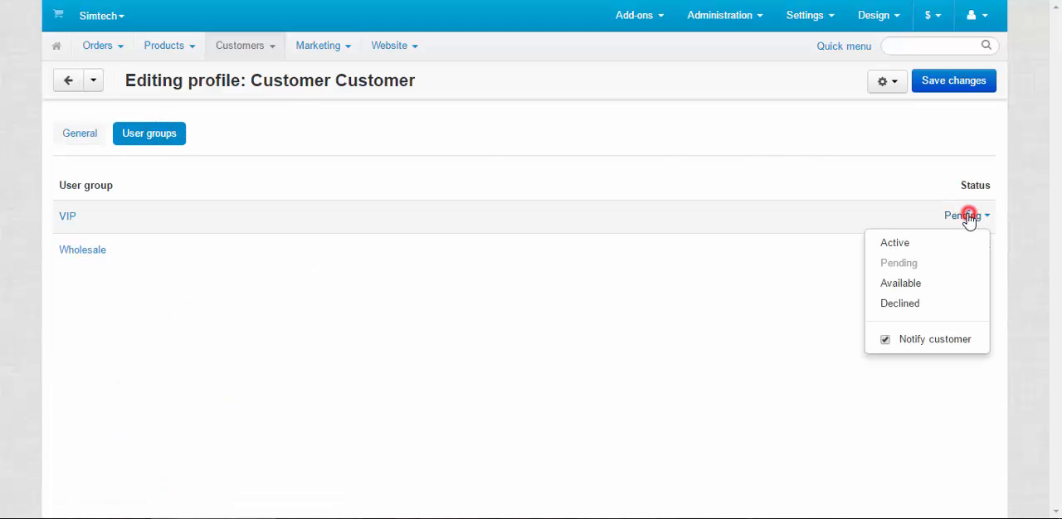
{"action": "left_click", "coordinate": [912, 243]}
{"action": "left_click", "coordinate": [978, 122]}
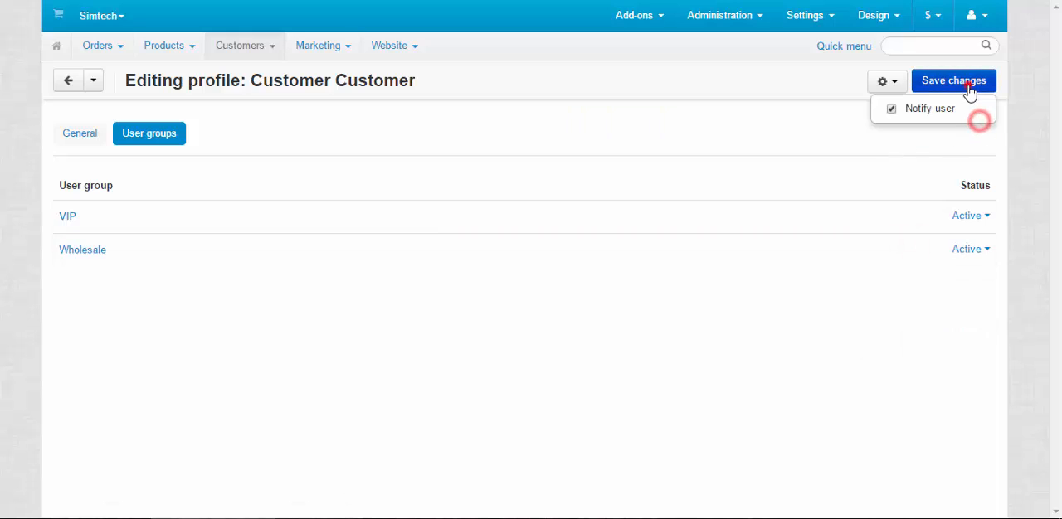
{"action": "left_click", "coordinate": [962, 82]}
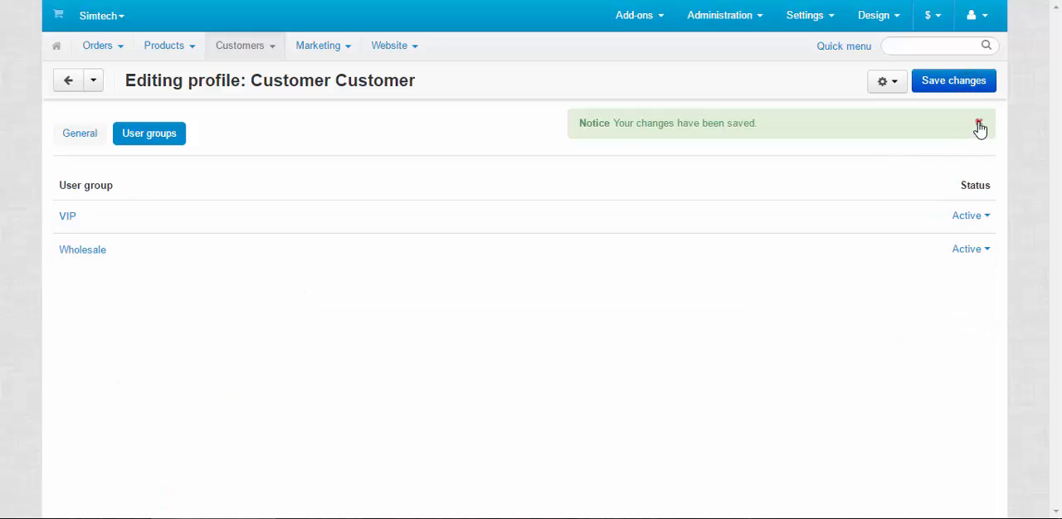
{"action": "left_click", "coordinate": [978, 123]}
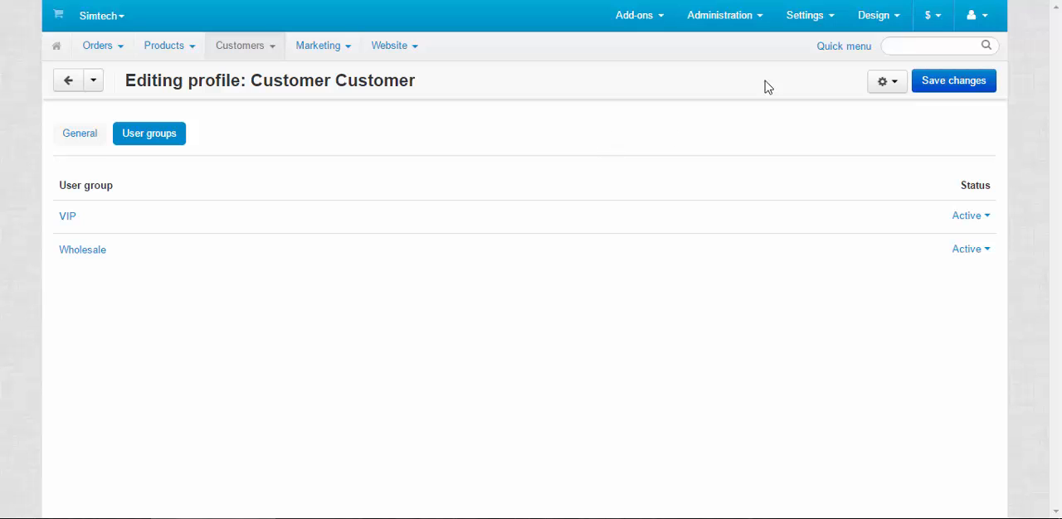
Disable Allow customer to signup for user group in the Users/cart section of the General settings and save.
{"action": "mouse_move", "coordinate": [806, 23]}
{"action": "left_click", "coordinate": [804, 50]}
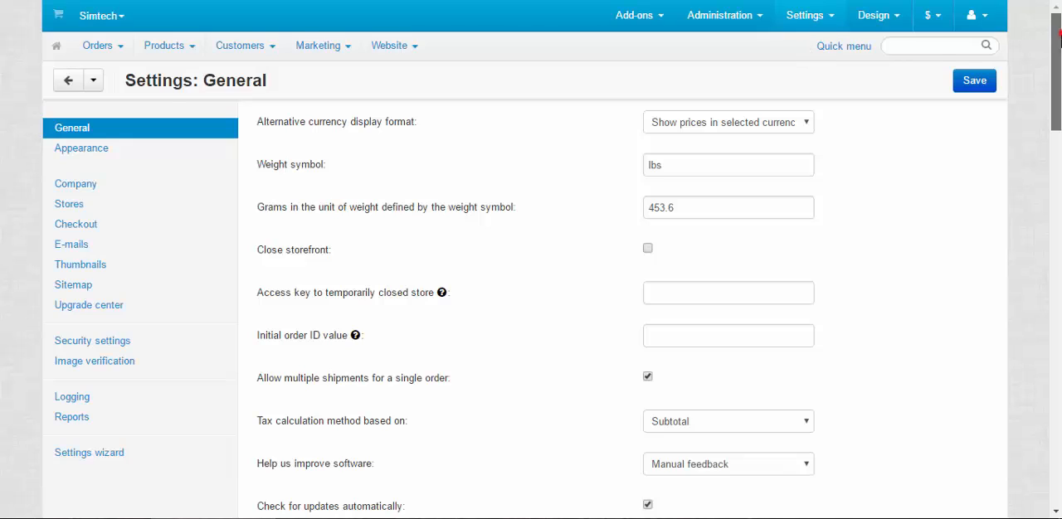
{"action": "left_click_drag", "start_coordinate": [1055, 33], "coordinate": [1058, 352]}
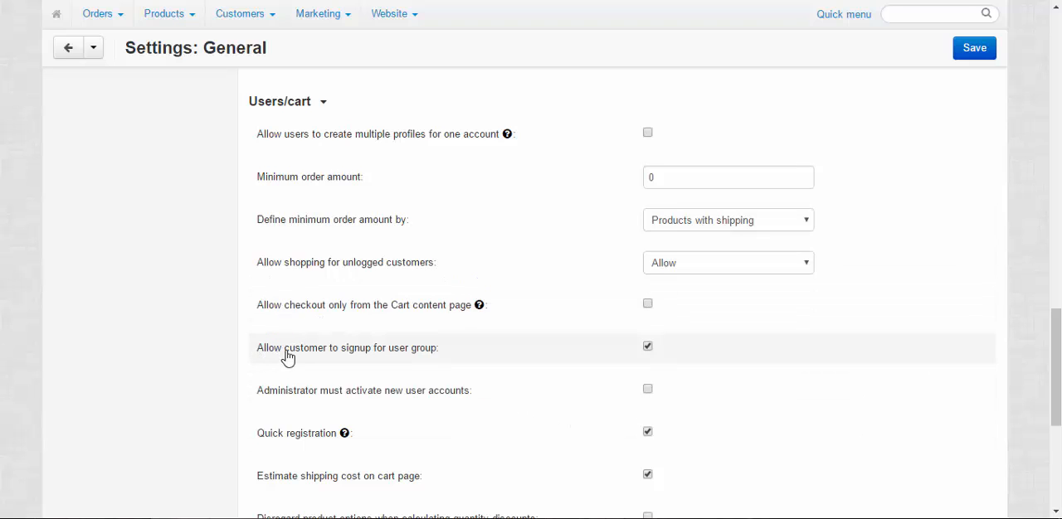
{"action": "left_click", "coordinate": [648, 346]}
{"action": "left_click", "coordinate": [648, 346]}
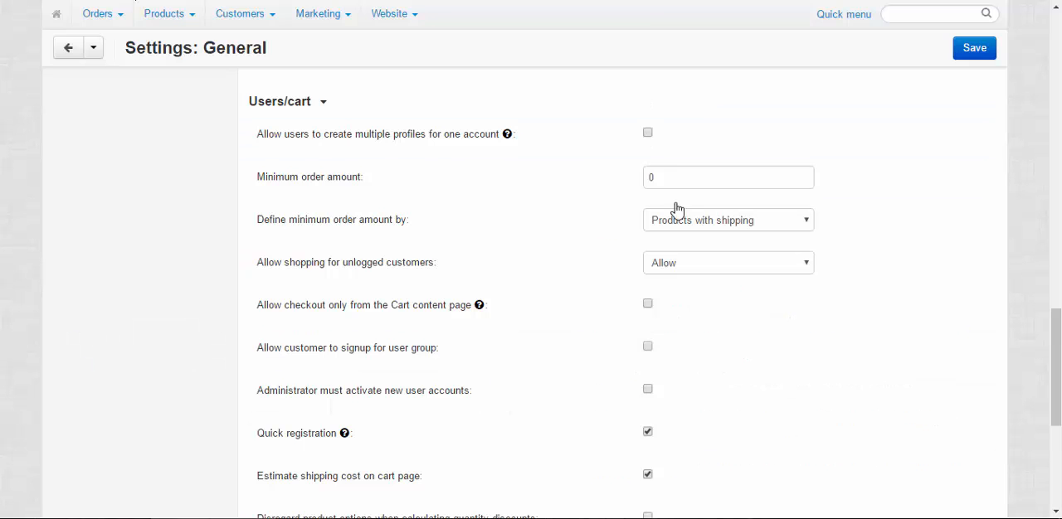
{"action": "left_click", "coordinate": [972, 49]}
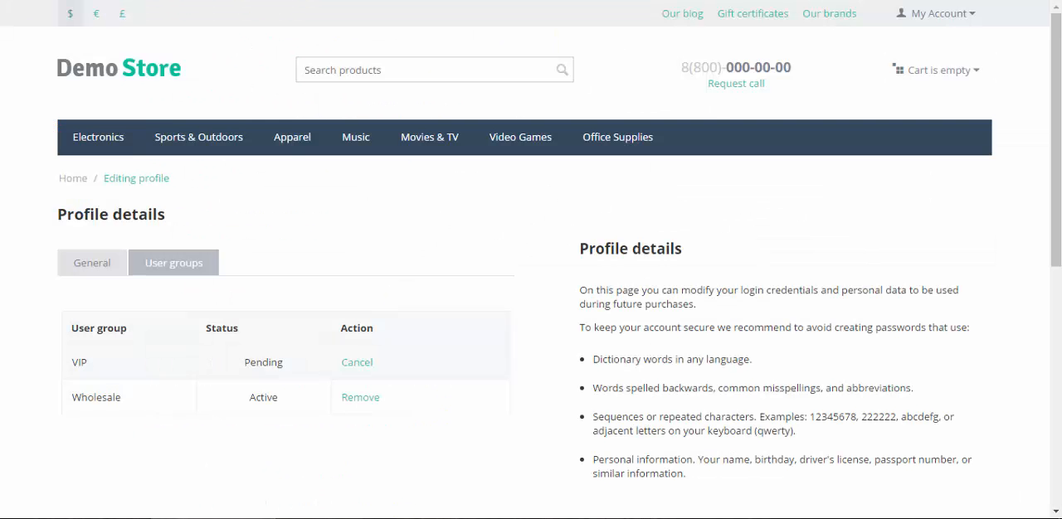
Reload the customer's storefront profile and examine the columns of the user groups table.
{"action": "left_click", "coordinate": [56, 1]}
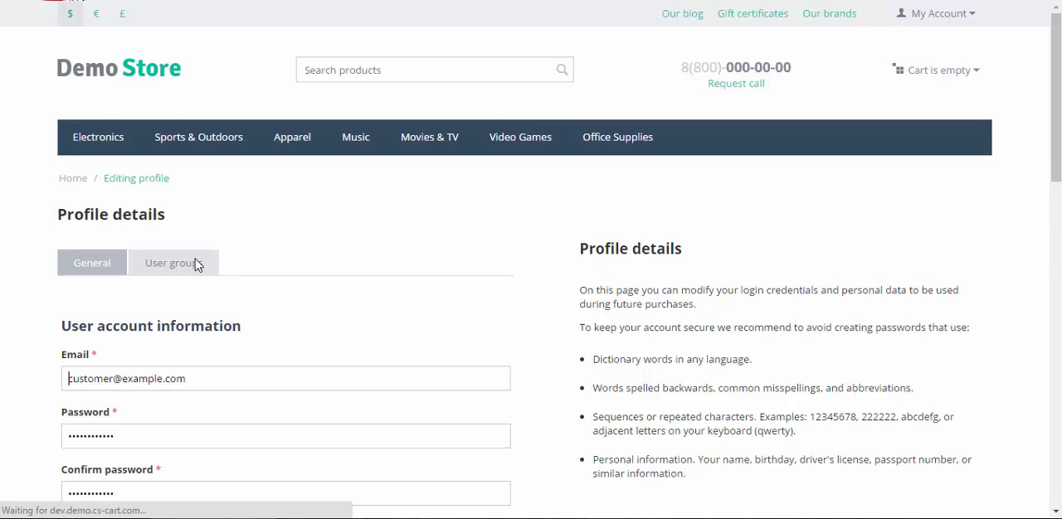
{"action": "left_click", "coordinate": [193, 262]}
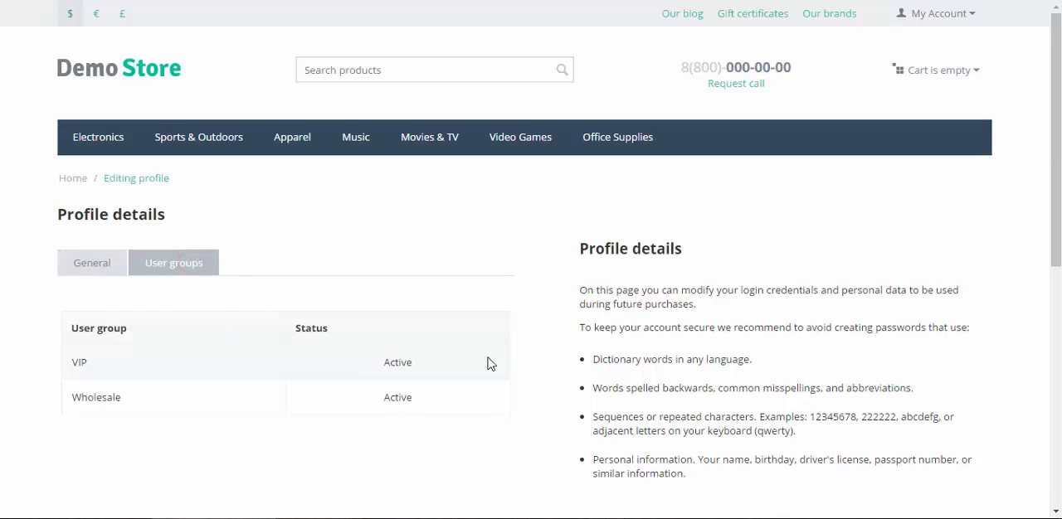
{"action": "left_click_drag", "start_coordinate": [300, 328], "coordinate": [473, 360]}
{"action": "left_click", "coordinate": [266, 338]}
{"action": "left_click_drag", "start_coordinate": [297, 328], "coordinate": [412, 326]}
{"action": "left_click", "coordinate": [436, 331]}
{"action": "left_click_drag", "start_coordinate": [73, 327], "coordinate": [246, 330]}
{"action": "left_click", "coordinate": [562, 329]}
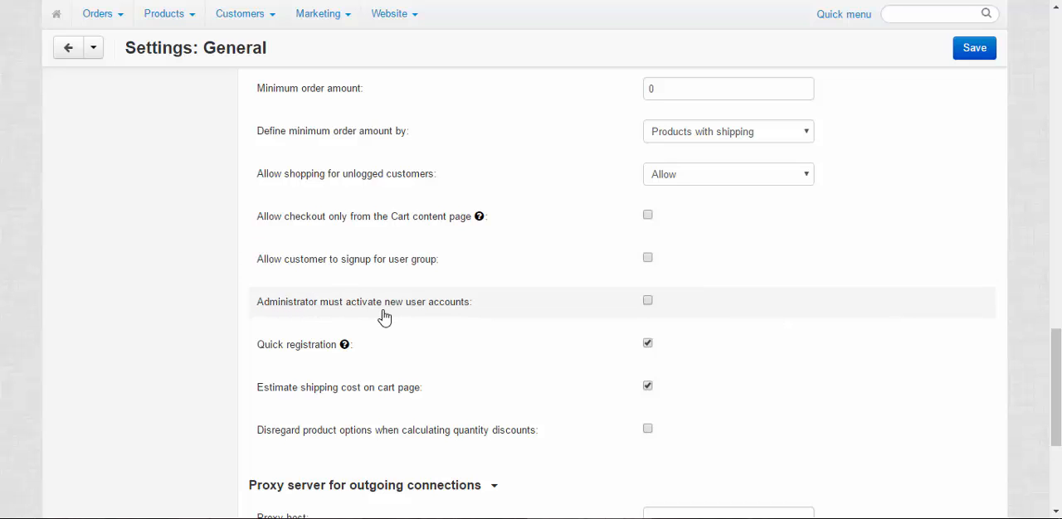
Try the Administrator must activate new user accounts option in the General settings and look at Quick registration, leaving the option disabled.
{"action": "left_click", "coordinate": [647, 303]}
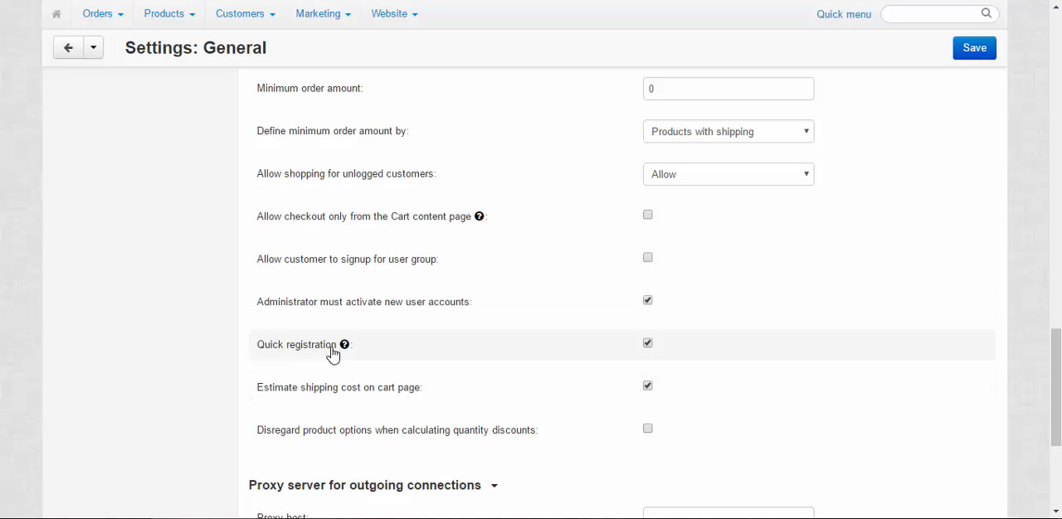
{"action": "mouse_move", "coordinate": [346, 350]}
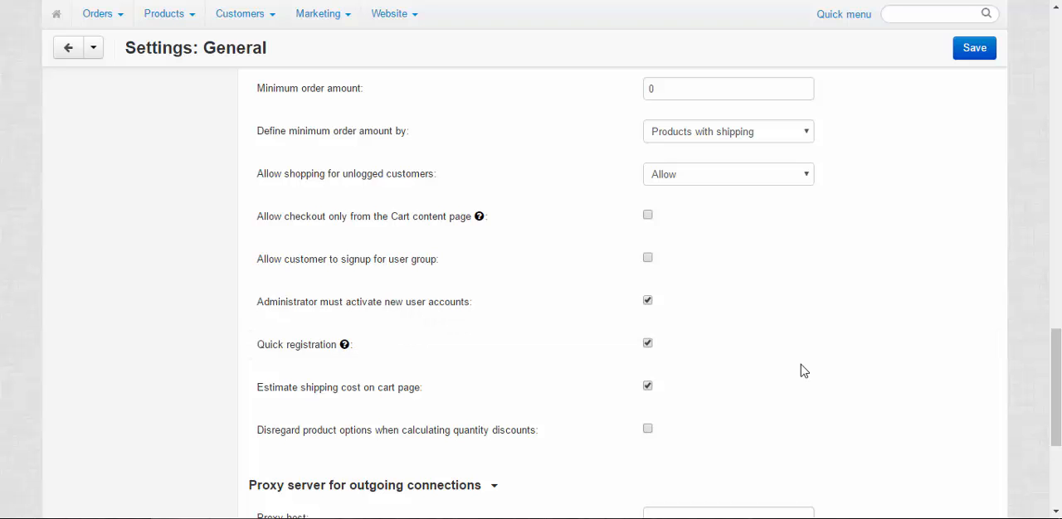
{"action": "left_click", "coordinate": [647, 300]}
Open the store's user group list and create a user group named Employees with type Customer and status Hidden.
{"action": "mouse_move", "coordinate": [241, 25]}
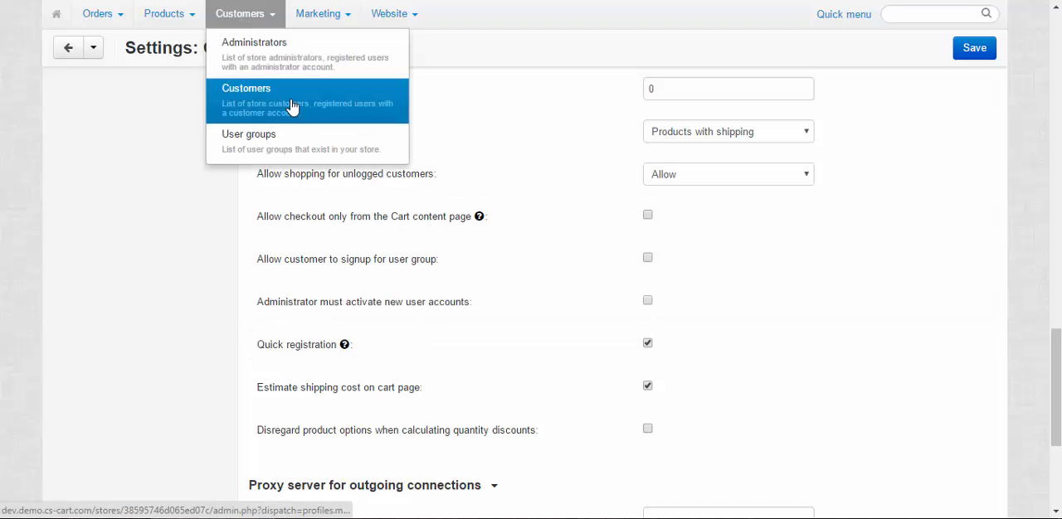
{"action": "left_click", "coordinate": [288, 137]}
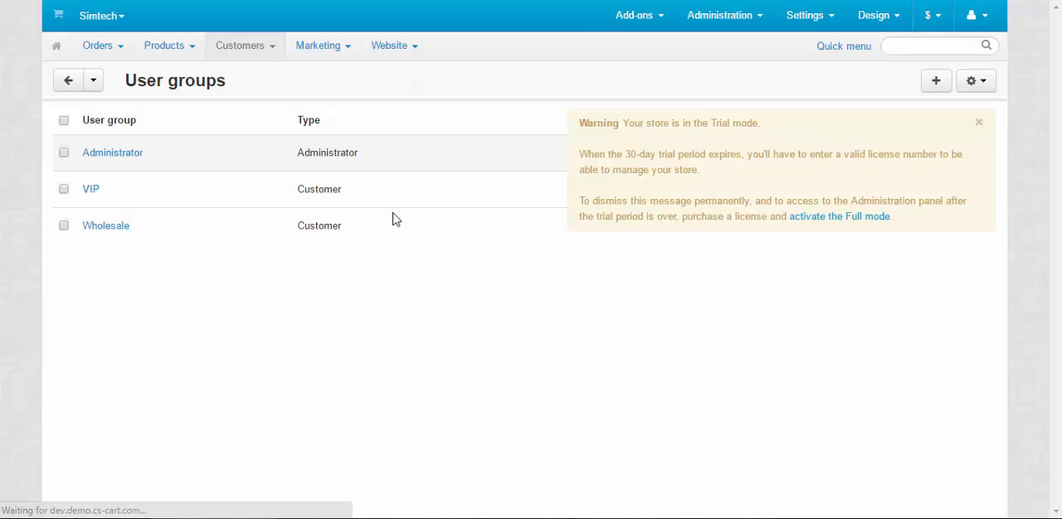
{"action": "left_click", "coordinate": [978, 122]}
{"action": "left_click", "coordinate": [935, 81]}
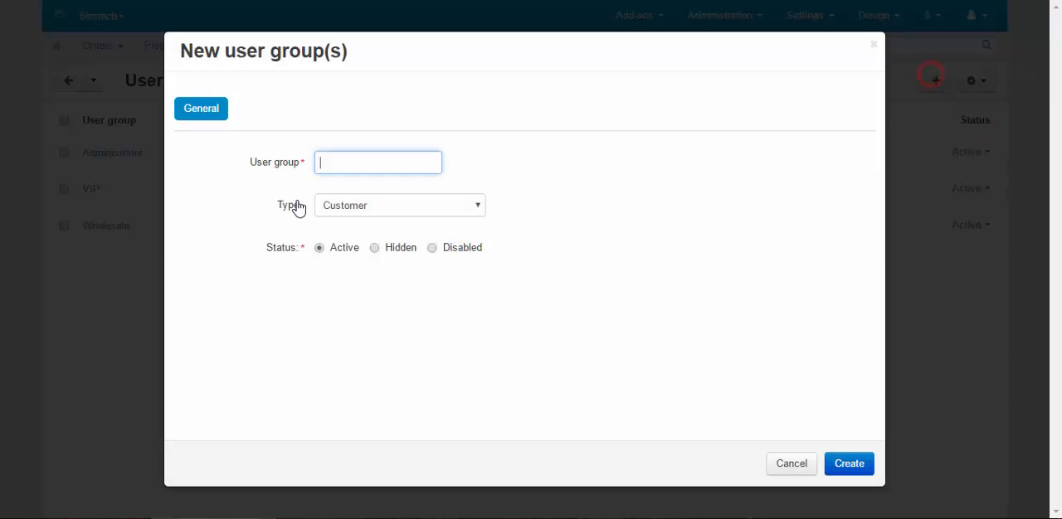
{"action": "type", "text": "Employees"}
{"action": "left_click", "coordinate": [378, 249]}
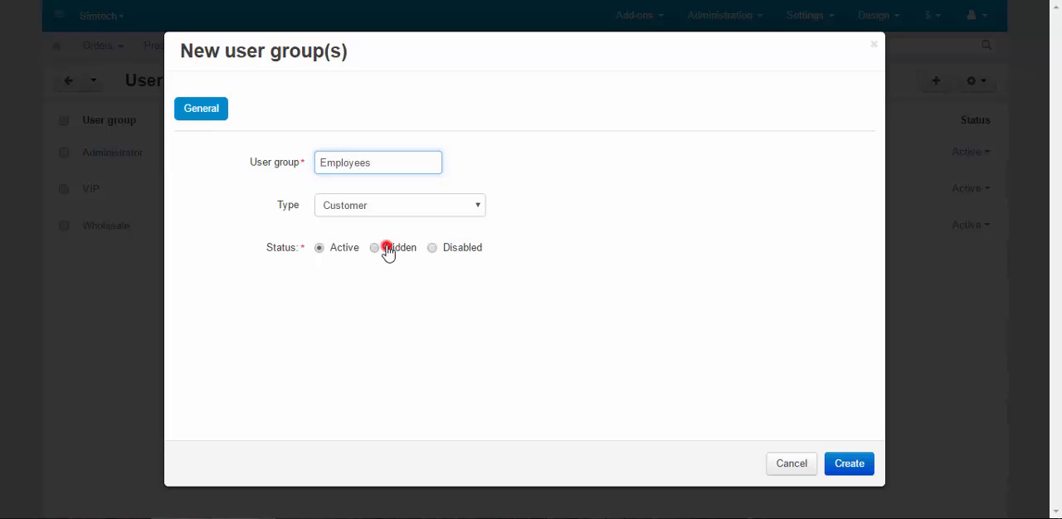
{"action": "left_click", "coordinate": [852, 471]}
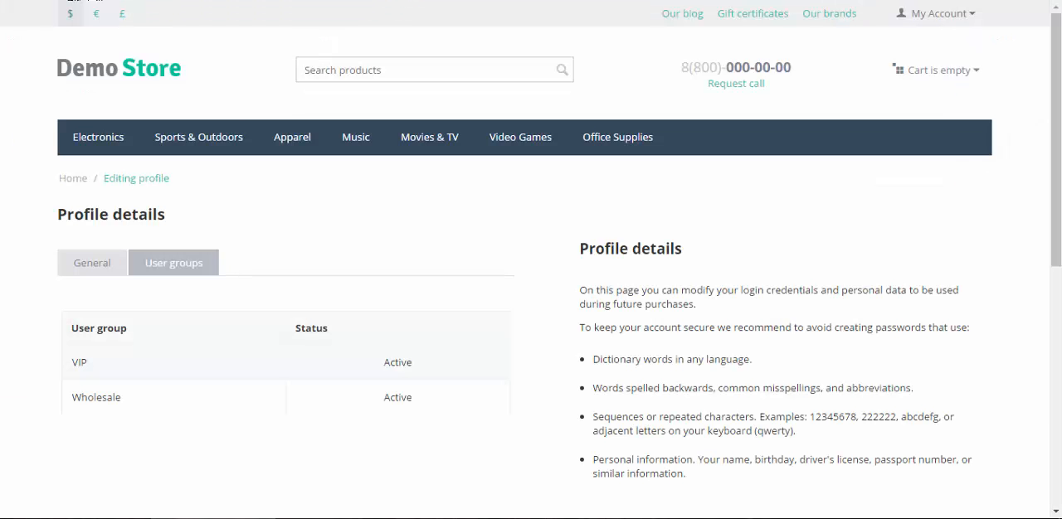
Reload the customer's storefront profile and examine which user groups it lists.
{"action": "key", "text": "F5"}
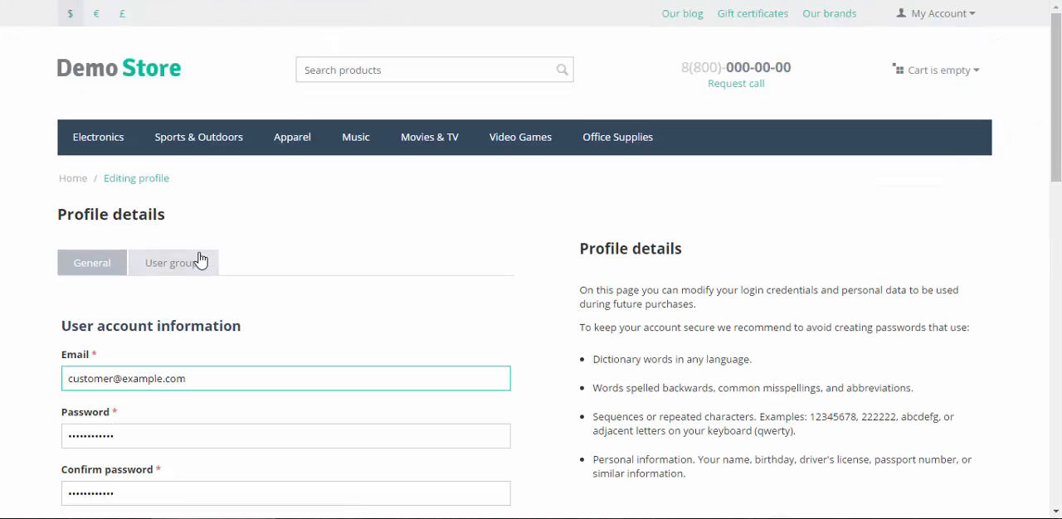
{"action": "left_click", "coordinate": [199, 261]}
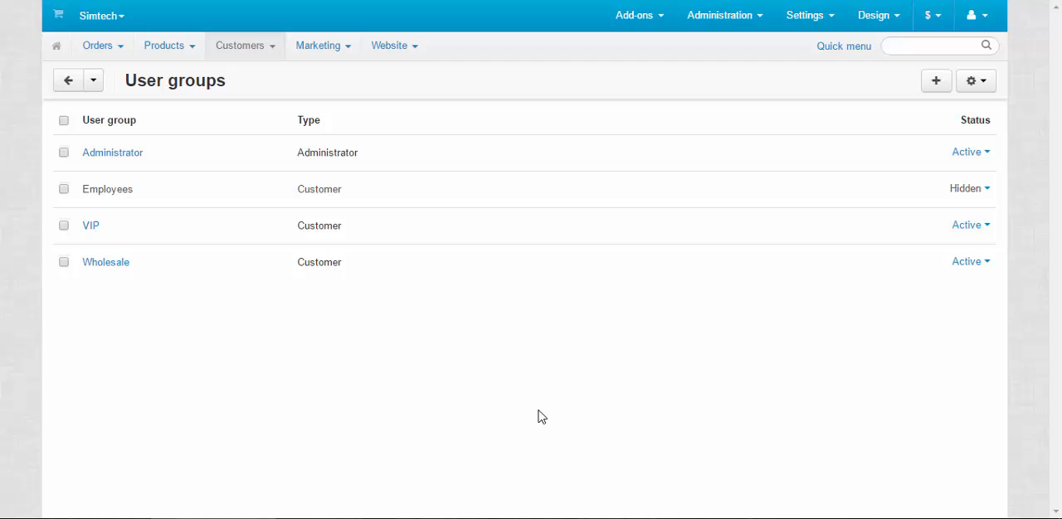
Open the product 16GB A Series Walkman Video MP3 from the product list and find its Availability user group options.
{"action": "mouse_move", "coordinate": [165, 46]}
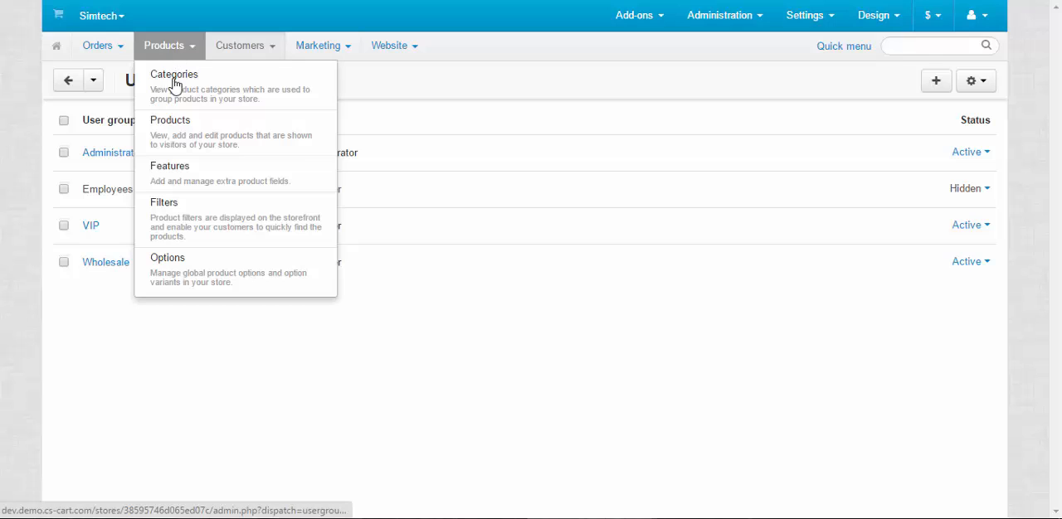
{"action": "left_click", "coordinate": [172, 126]}
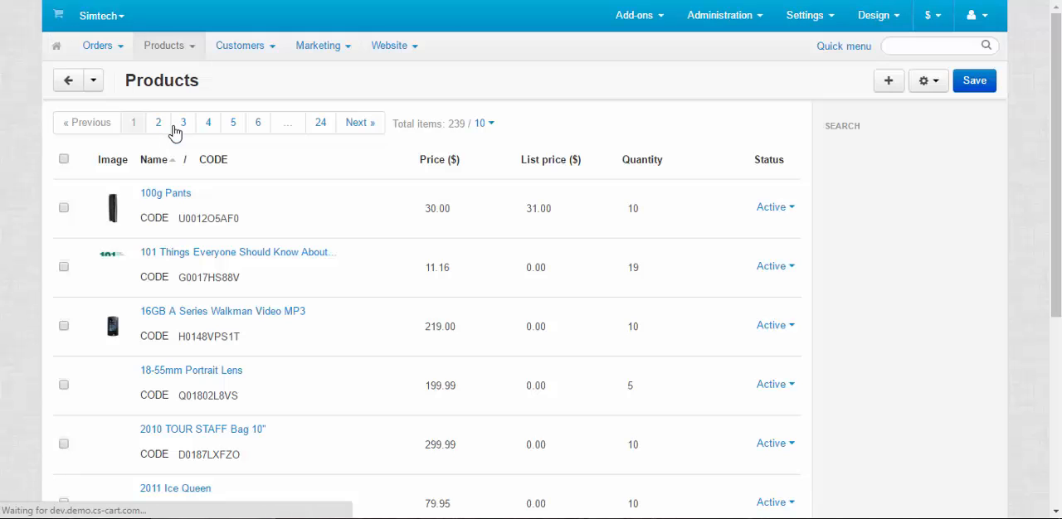
{"action": "left_click", "coordinate": [248, 313]}
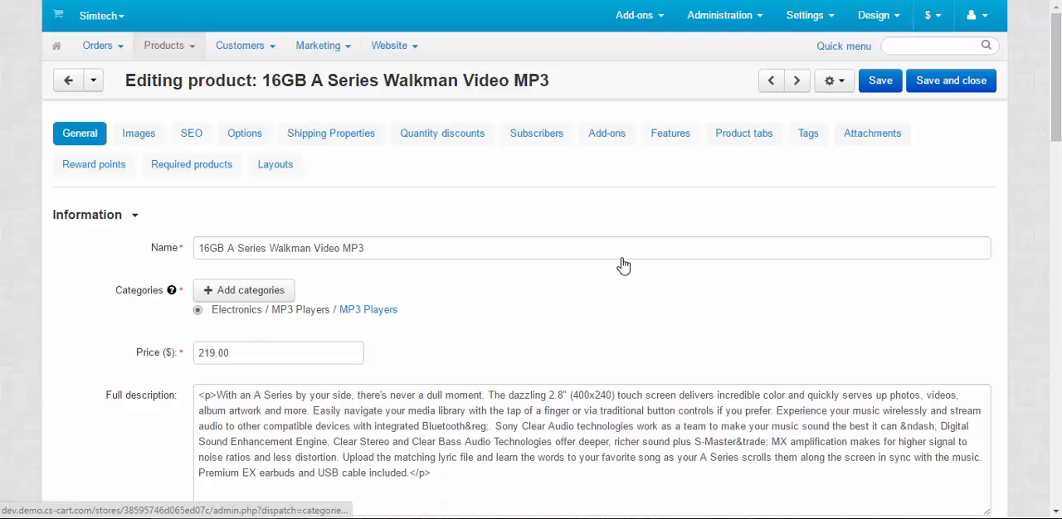
{"action": "scroll", "coordinate": [506, 252], "scroll_direction": "down", "scroll_amount": 9}
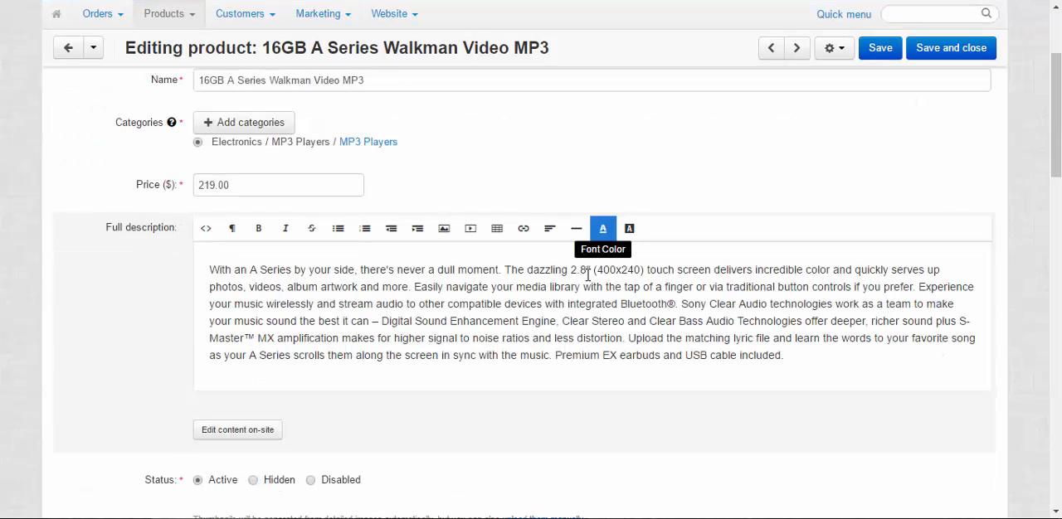
{"action": "scroll", "coordinate": [581, 279], "scroll_direction": "down", "scroll_amount": 8}
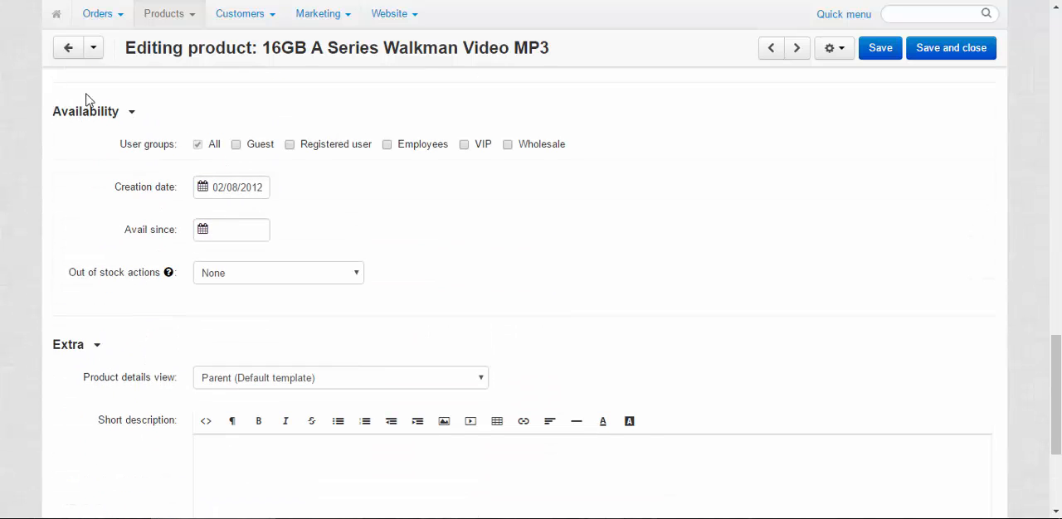
{"action": "scroll", "coordinate": [209, 227], "scroll_direction": "up", "scroll_amount": 1}
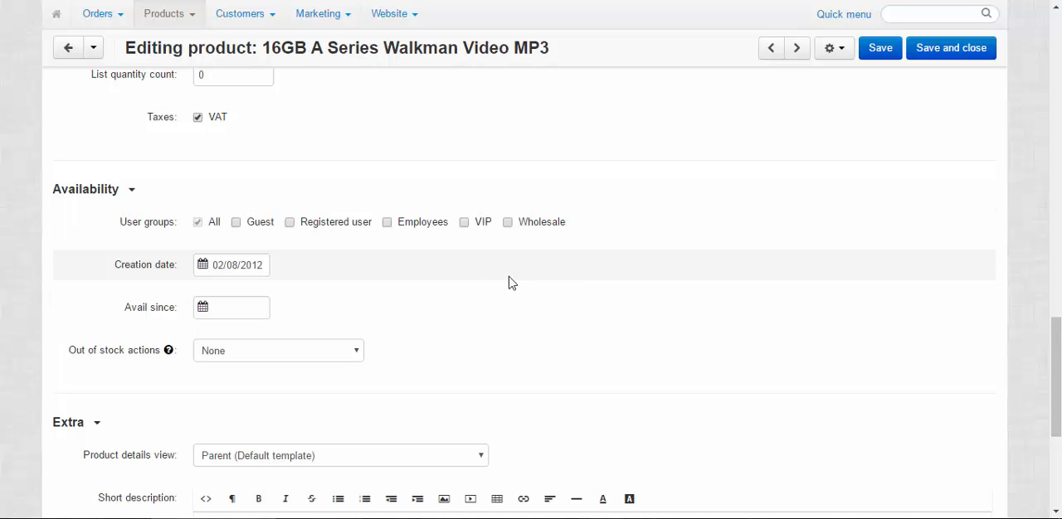
Try limiting the product's availability to the VIP user group and set it back to All.
{"action": "left_click", "coordinate": [464, 222]}
{"action": "left_click", "coordinate": [198, 223]}
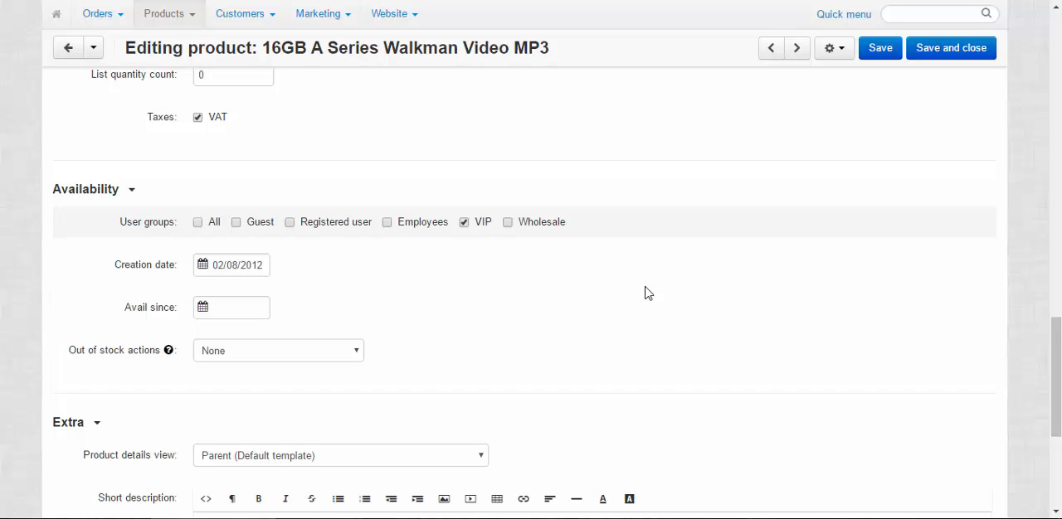
{"action": "left_click", "coordinate": [197, 223]}
{"action": "left_click", "coordinate": [464, 222]}
Fill in a quantity discount for the product with quantity 5, absolute value 200.00 and user group Wholesale.
{"action": "scroll", "coordinate": [472, 265], "scroll_direction": "up", "scroll_amount": 15}
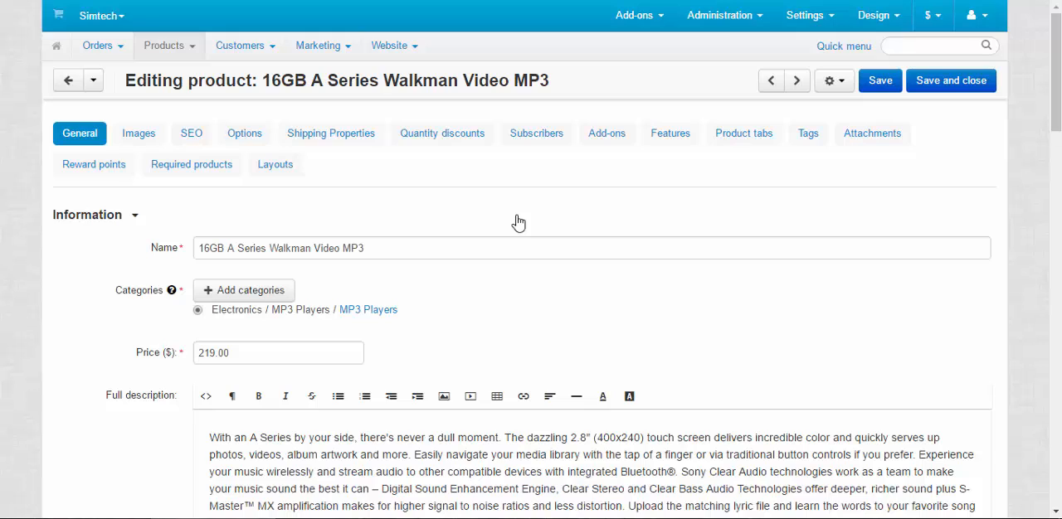
{"action": "left_click", "coordinate": [455, 136]}
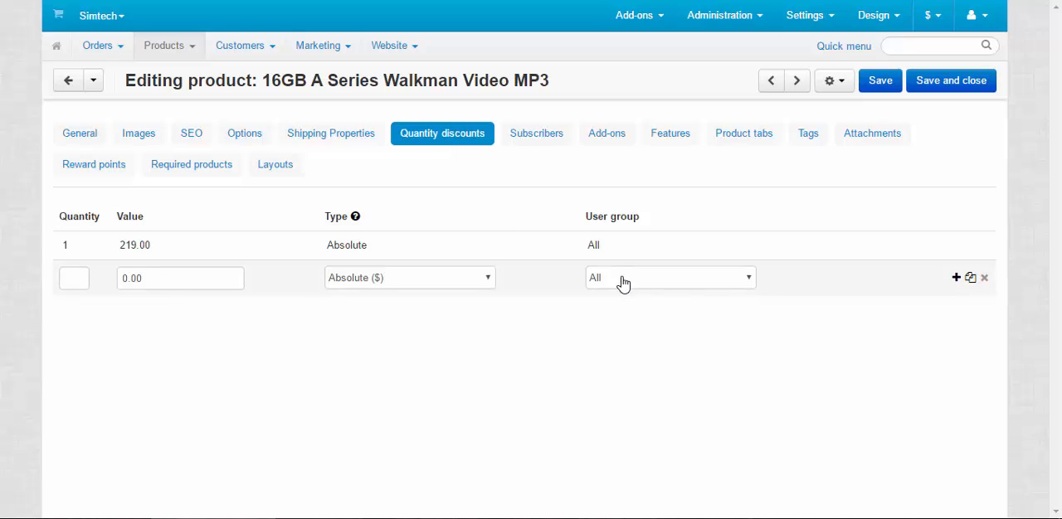
{"action": "left_click", "coordinate": [85, 280]}
{"action": "type", "text": "5"}
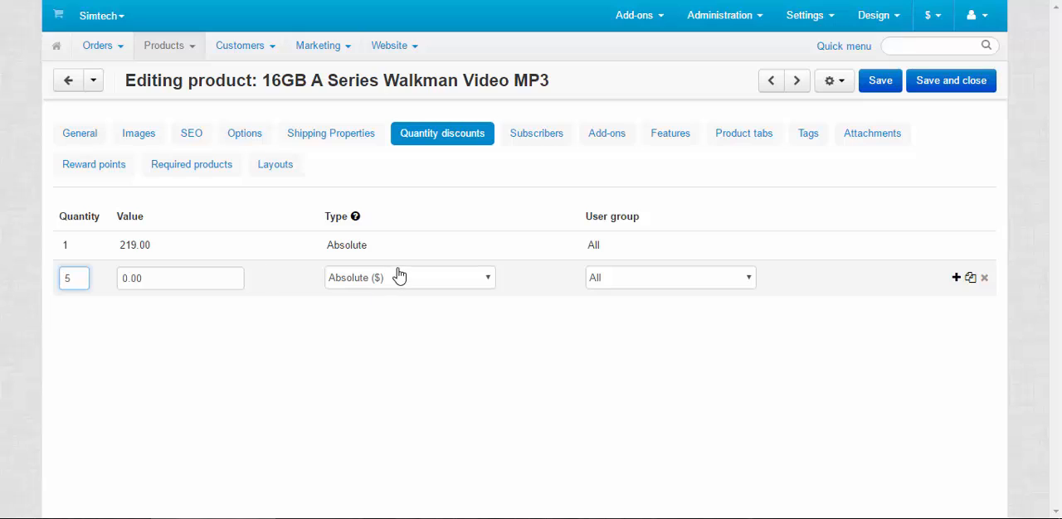
{"action": "left_click", "coordinate": [128, 276]}
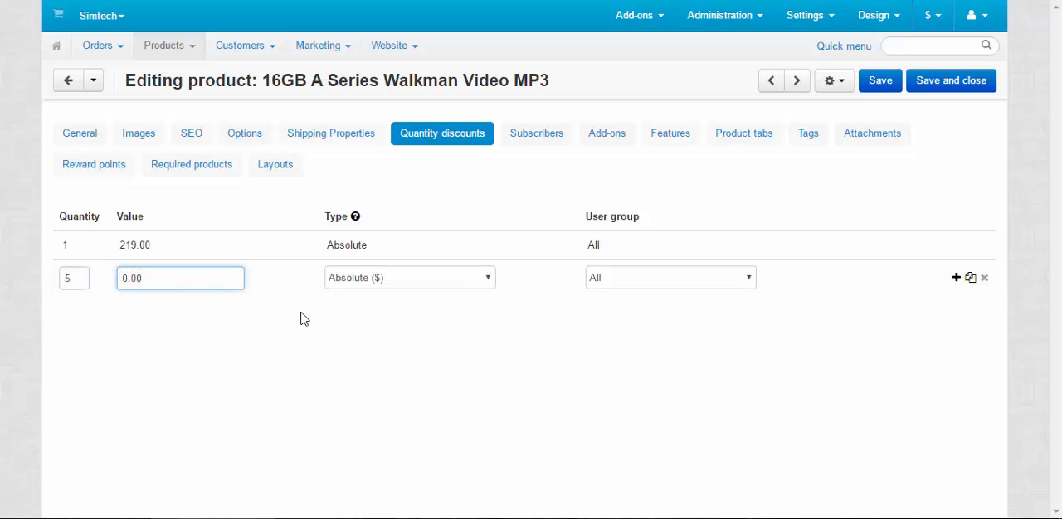
{"action": "key", "text": "BackSpace"}
{"action": "type", "text": "200"}
{"action": "left_click", "coordinate": [624, 278]}
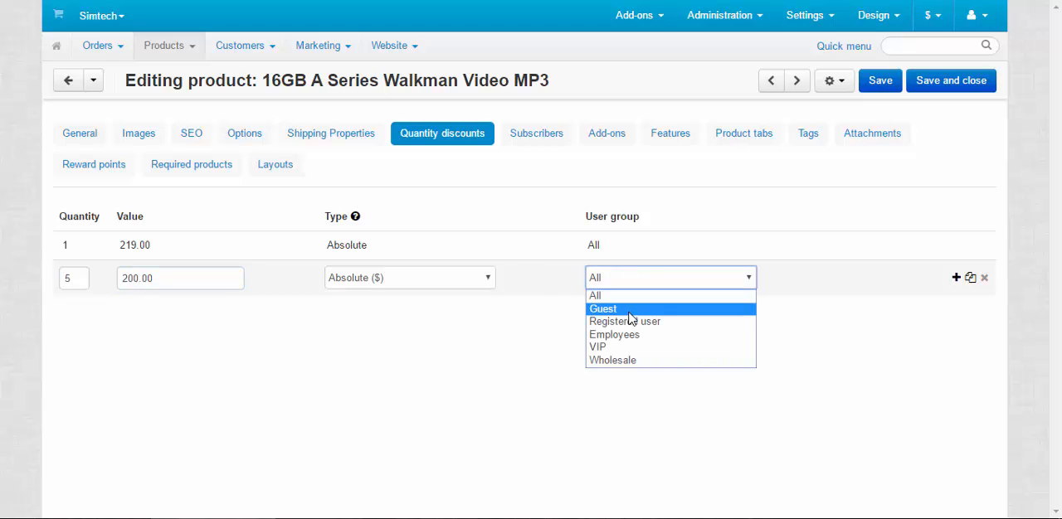
{"action": "left_click", "coordinate": [622, 362]}
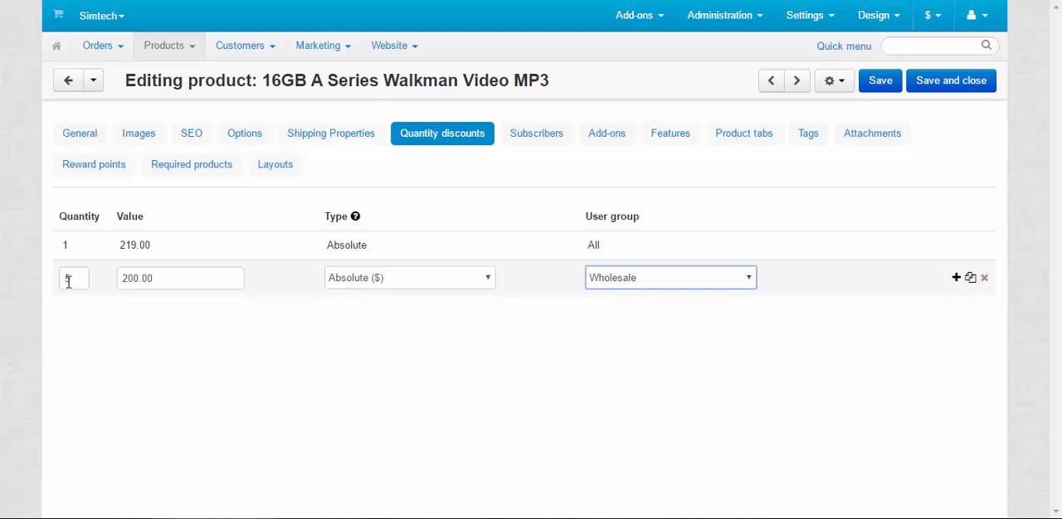
Change the product's quantity discount row to quantity 1 and user group VIP.
{"action": "double_click", "coordinate": [159, 278]}
{"action": "left_click", "coordinate": [504, 360]}
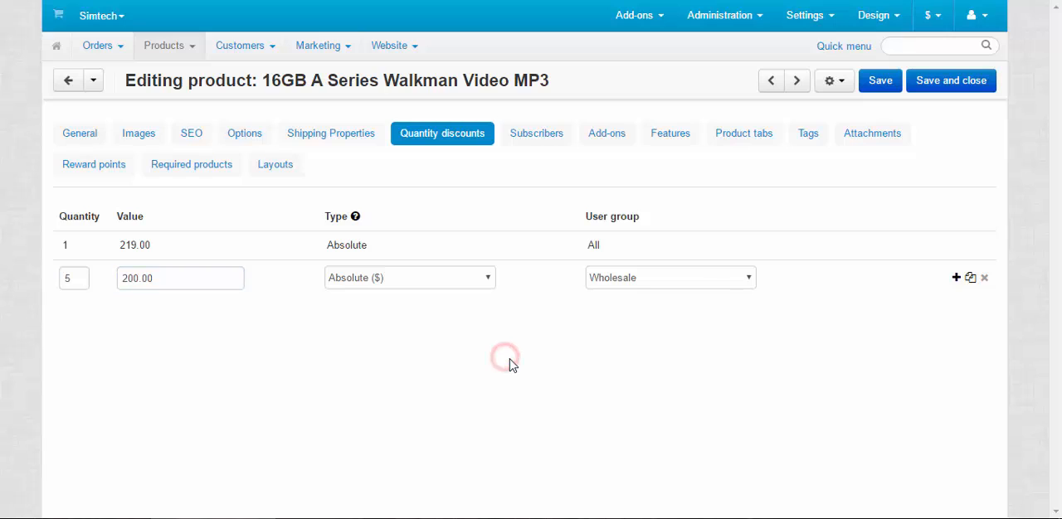
{"action": "left_click", "coordinate": [78, 277]}
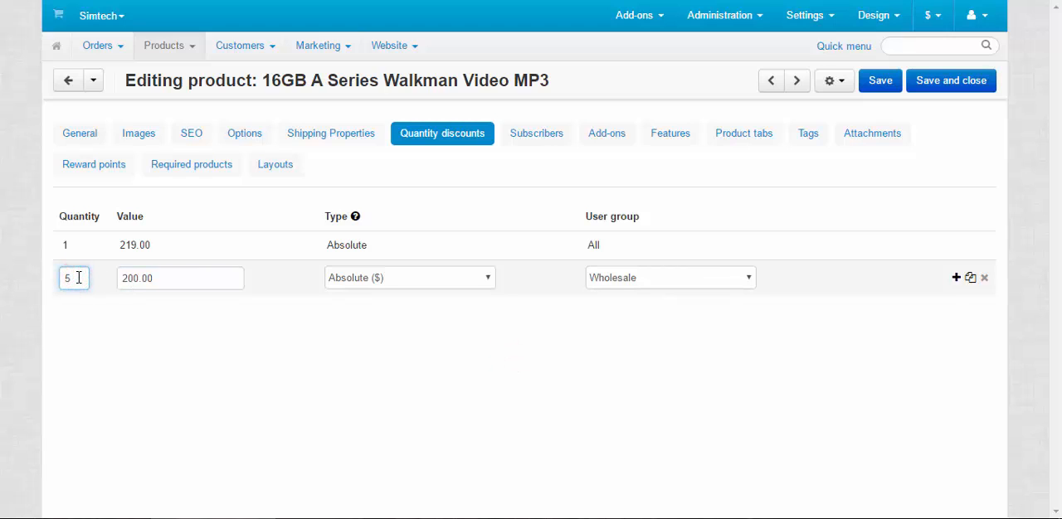
{"action": "key", "text": "BackSpace"}
{"action": "type", "text": "1"}
{"action": "left_click", "coordinate": [474, 455]}
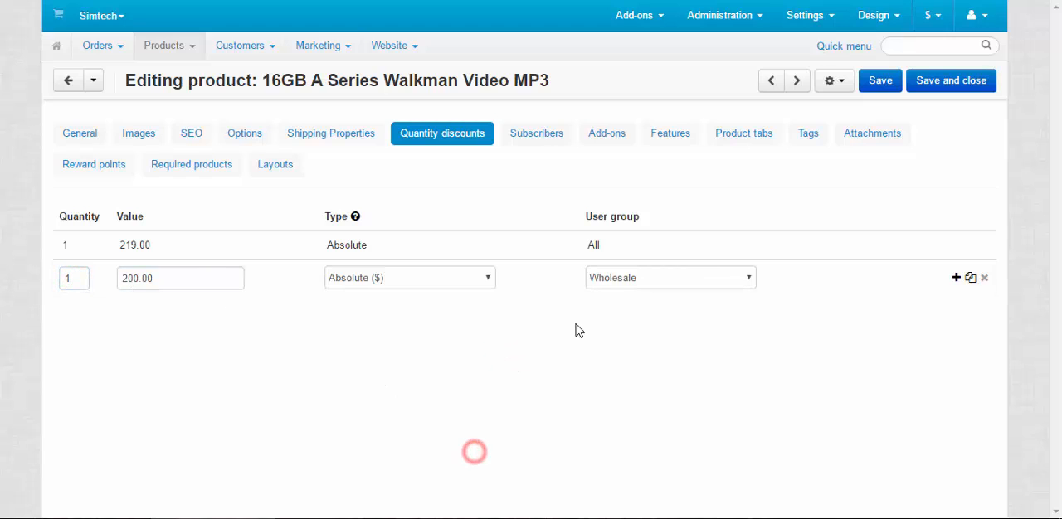
{"action": "left_click", "coordinate": [651, 278]}
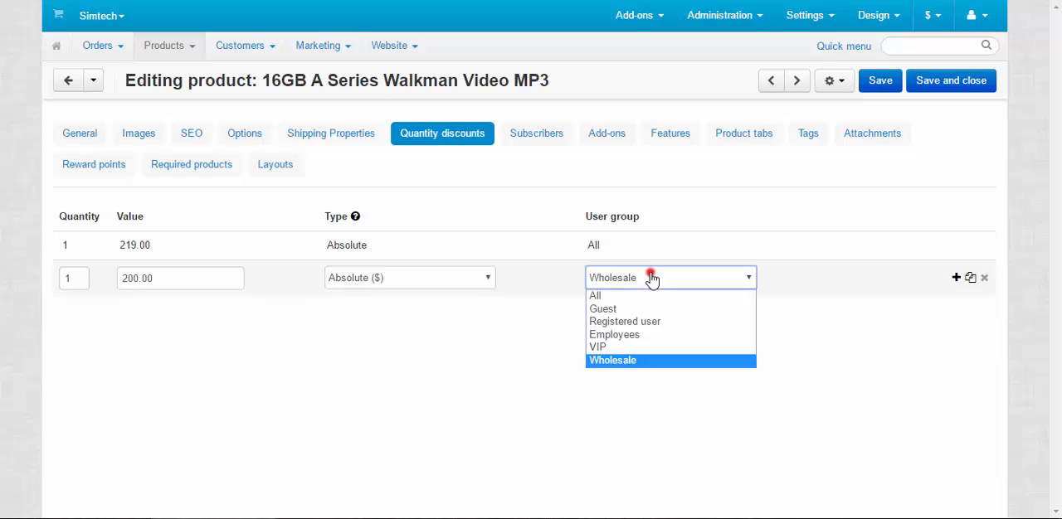
{"action": "left_click", "coordinate": [599, 346]}
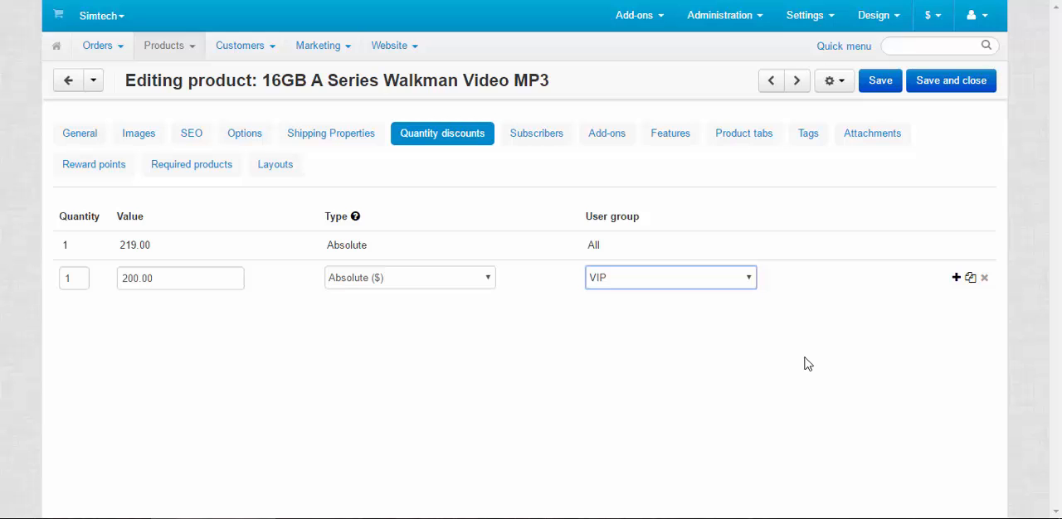
Open the store's promotions and start a new cart promotion named Group discount.
{"action": "left_click", "coordinate": [317, 50]}
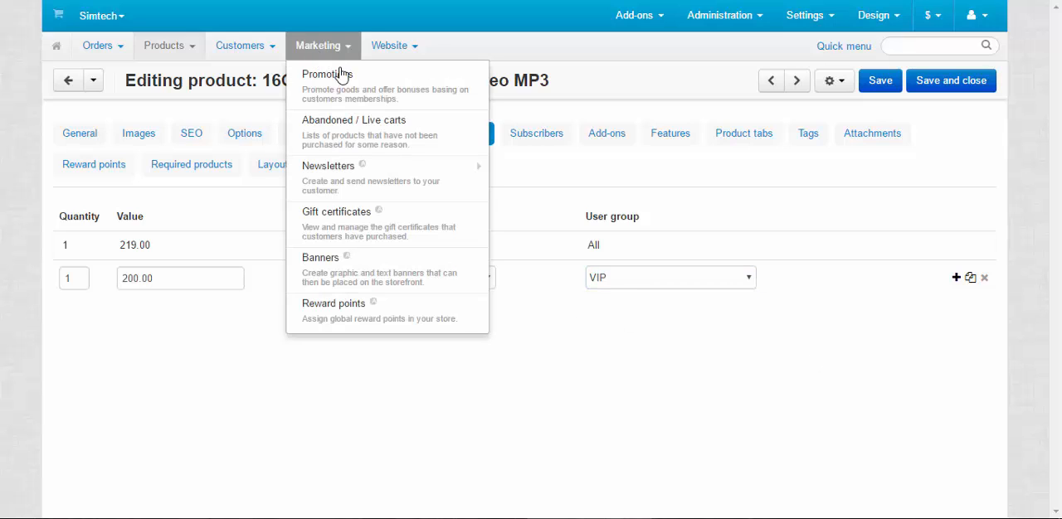
{"action": "left_click", "coordinate": [352, 91]}
{"action": "left_click", "coordinate": [515, 98]}
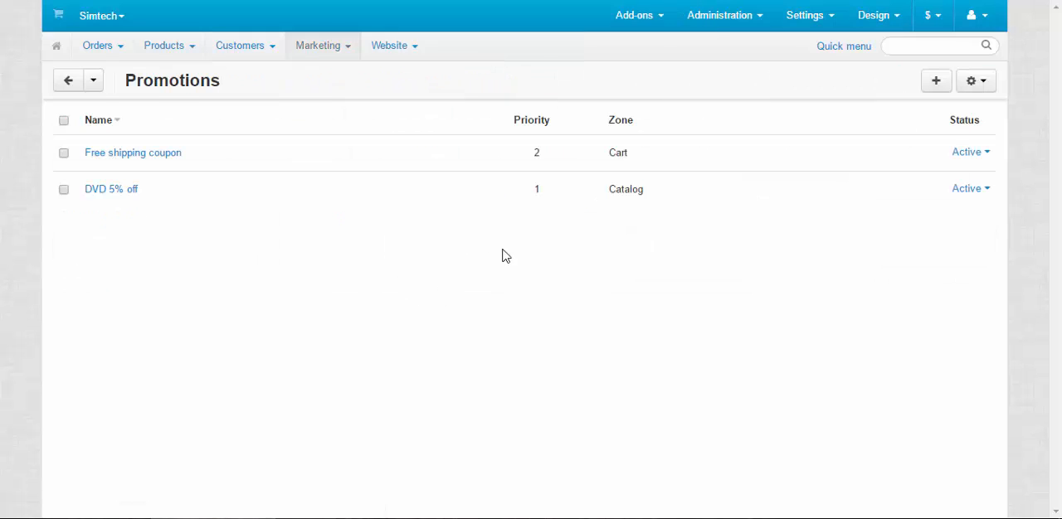
{"action": "left_click", "coordinate": [933, 83]}
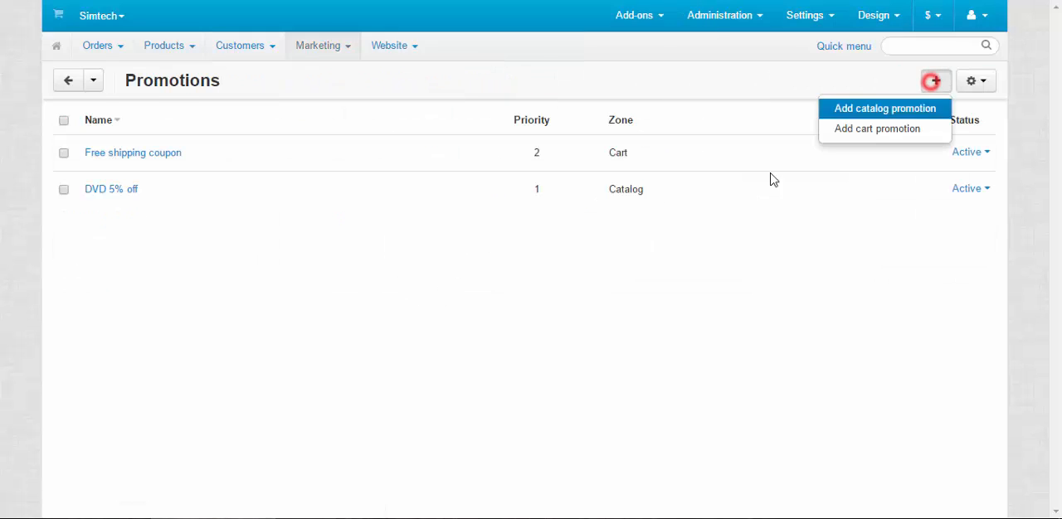
{"action": "left_click", "coordinate": [876, 128]}
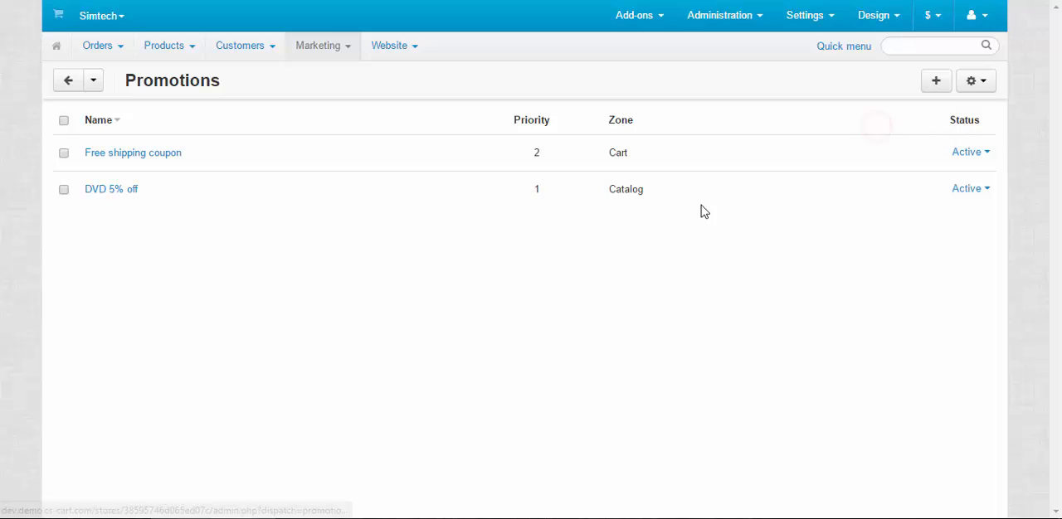
{"action": "left_click", "coordinate": [274, 182]}
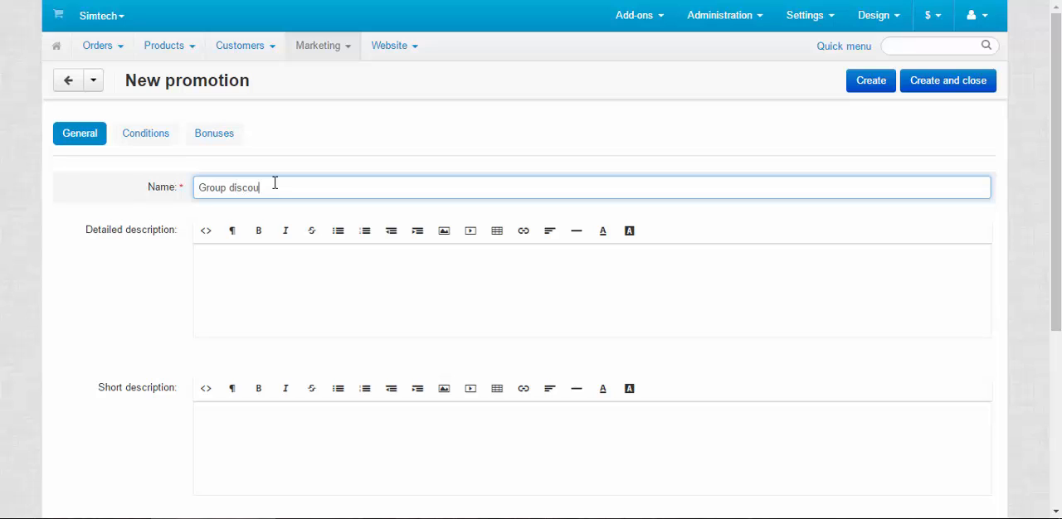
Add a condition to the promotion requiring the user group to equal Employees.
{"action": "left_click", "coordinate": [153, 131]}
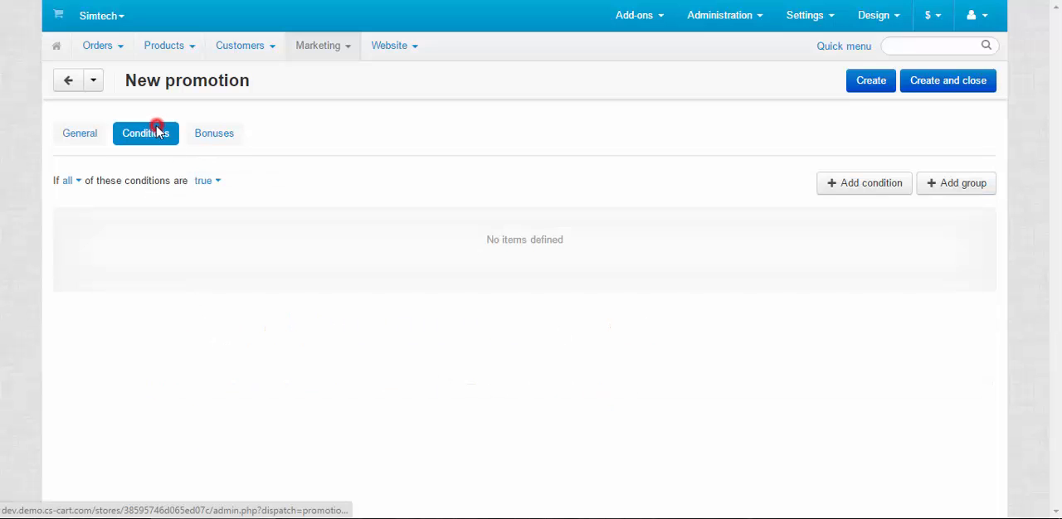
{"action": "left_click", "coordinate": [862, 181]}
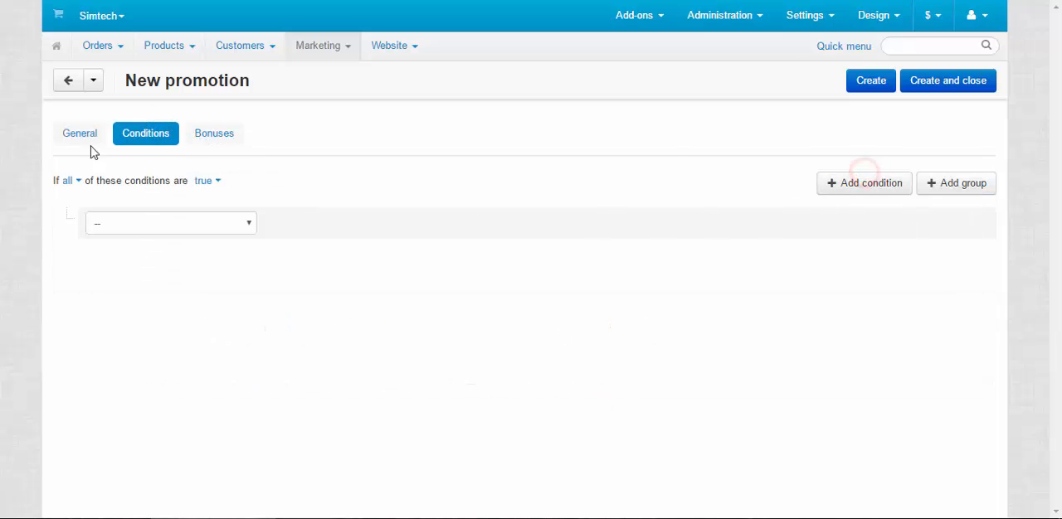
{"action": "left_click", "coordinate": [169, 226]}
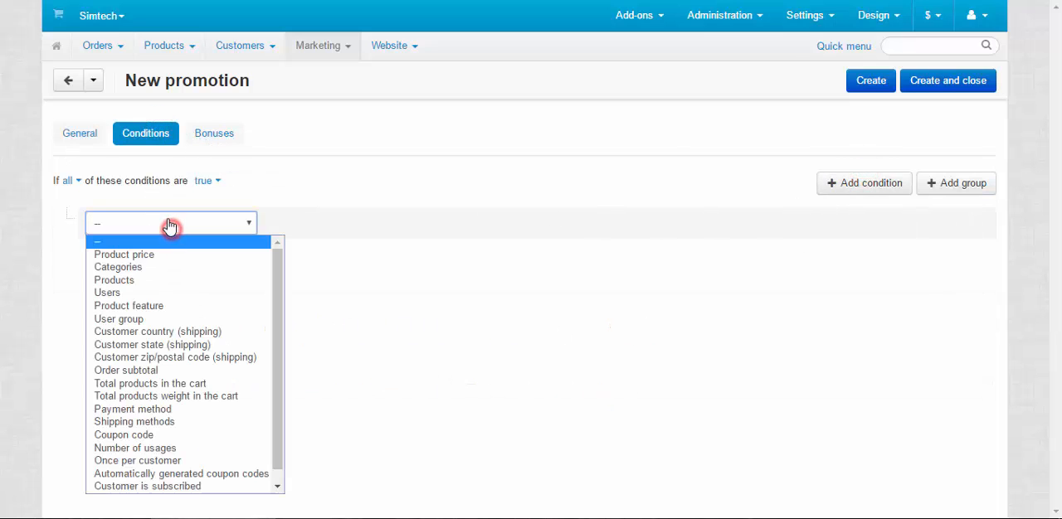
{"action": "left_click", "coordinate": [136, 318]}
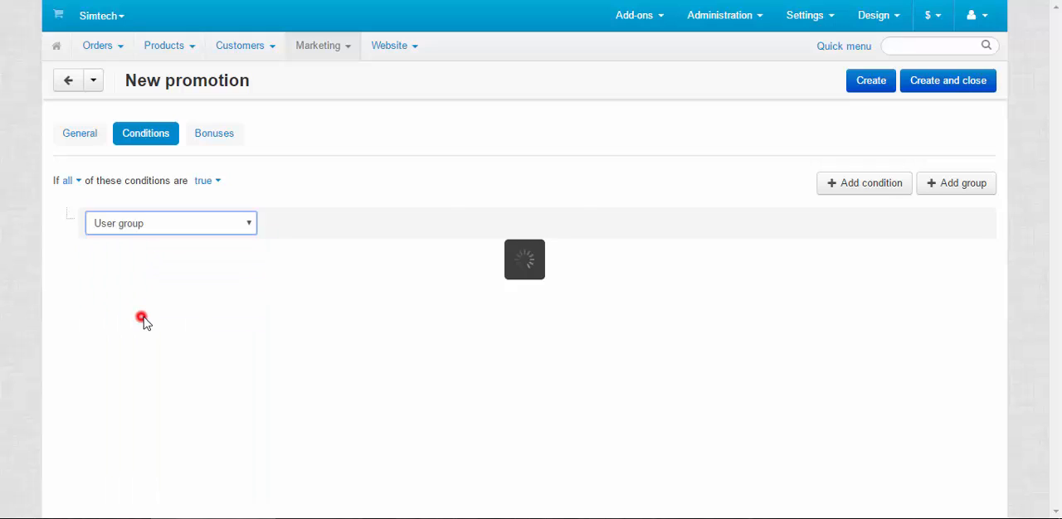
{"action": "left_click", "coordinate": [516, 222]}
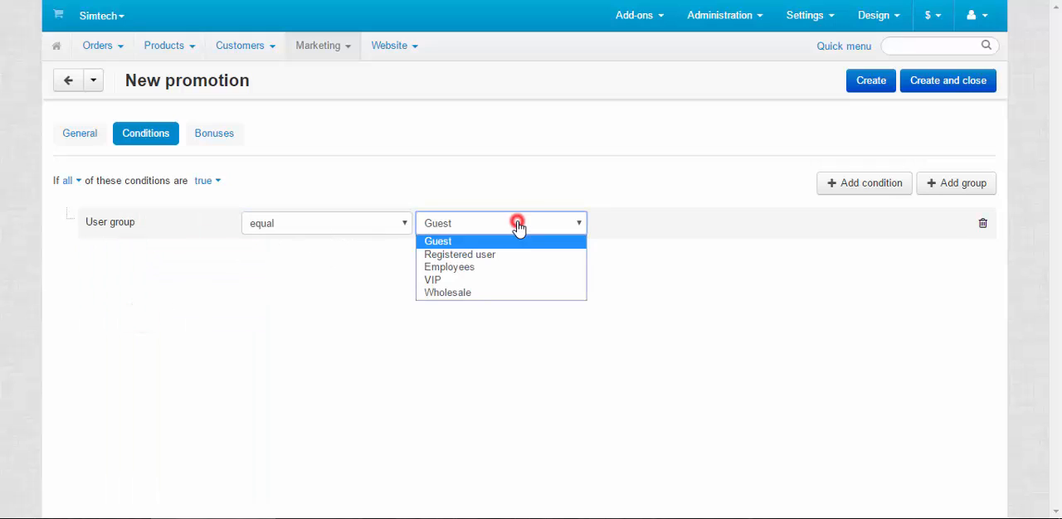
{"action": "left_click", "coordinate": [473, 268]}
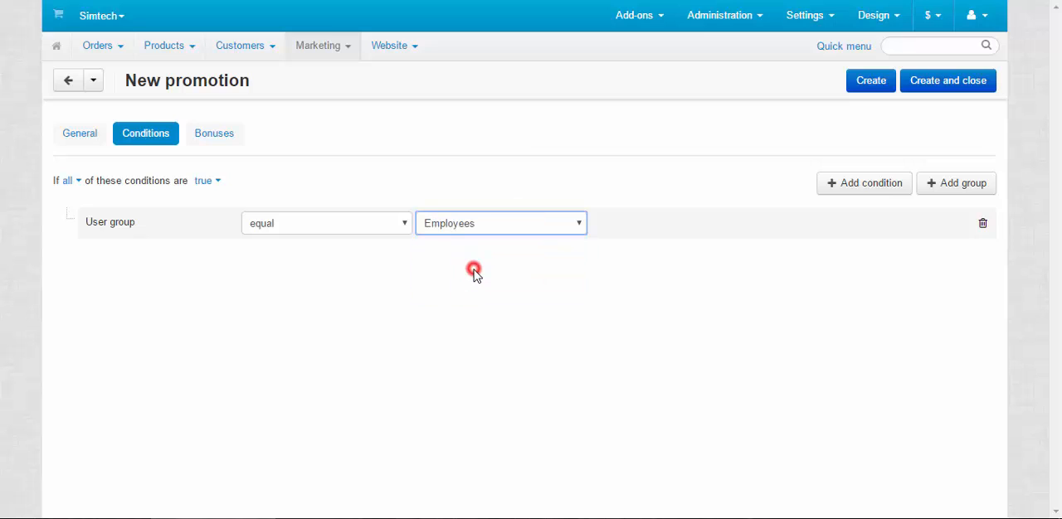
Add a Free shipping bonus to the promotion and review its user group condition.
{"action": "left_click", "coordinate": [227, 136]}
{"action": "left_click", "coordinate": [928, 185]}
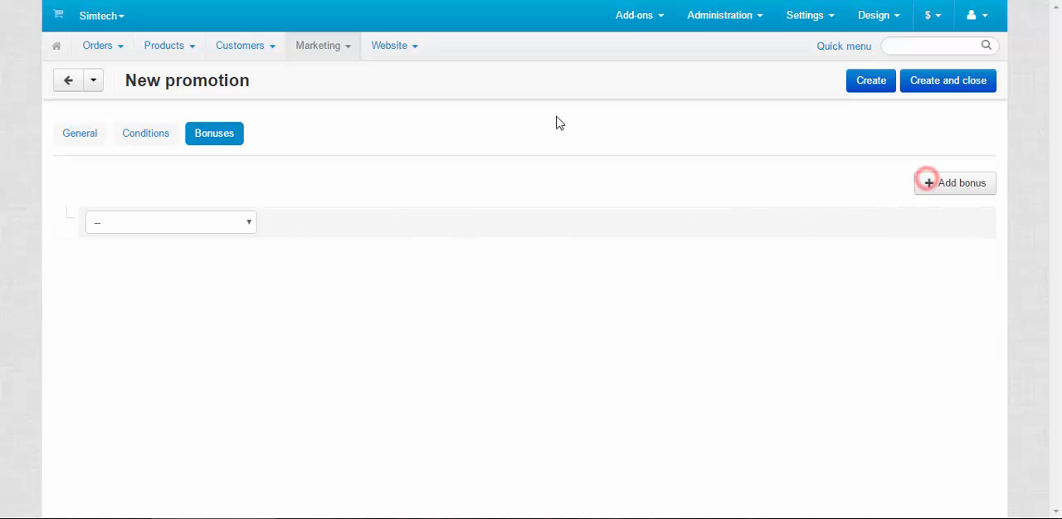
{"action": "left_click", "coordinate": [154, 139]}
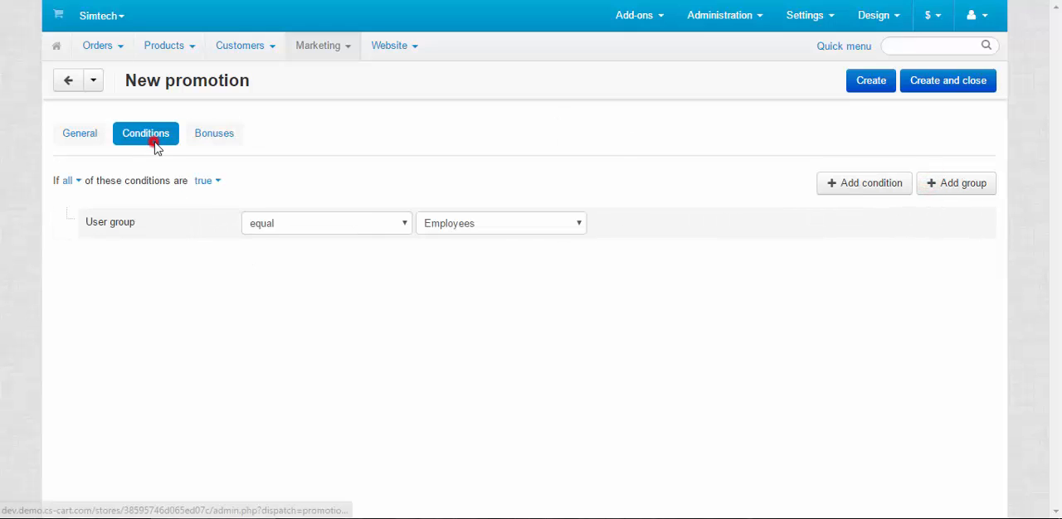
{"action": "left_click", "coordinate": [223, 139]}
{"action": "left_click", "coordinate": [202, 221]}
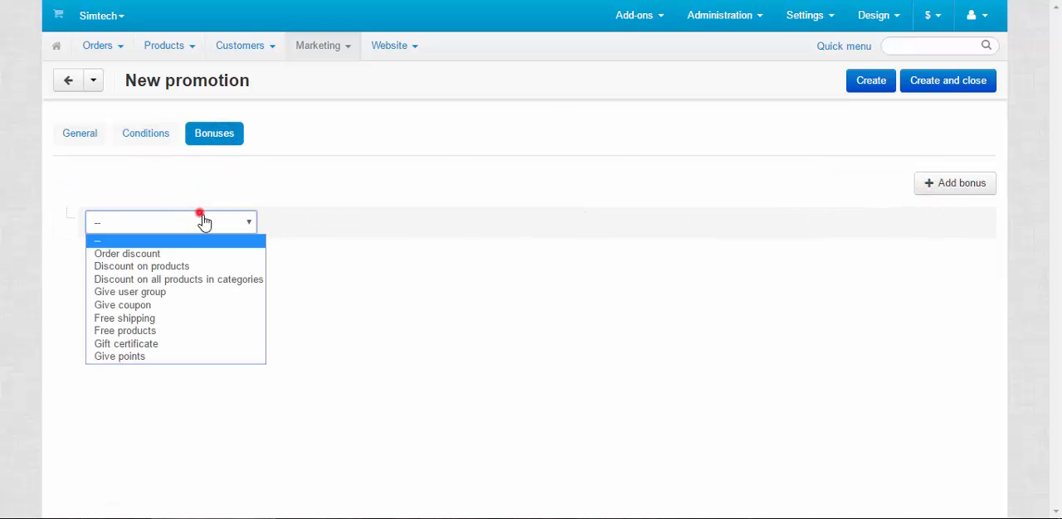
{"action": "left_click", "coordinate": [153, 320]}
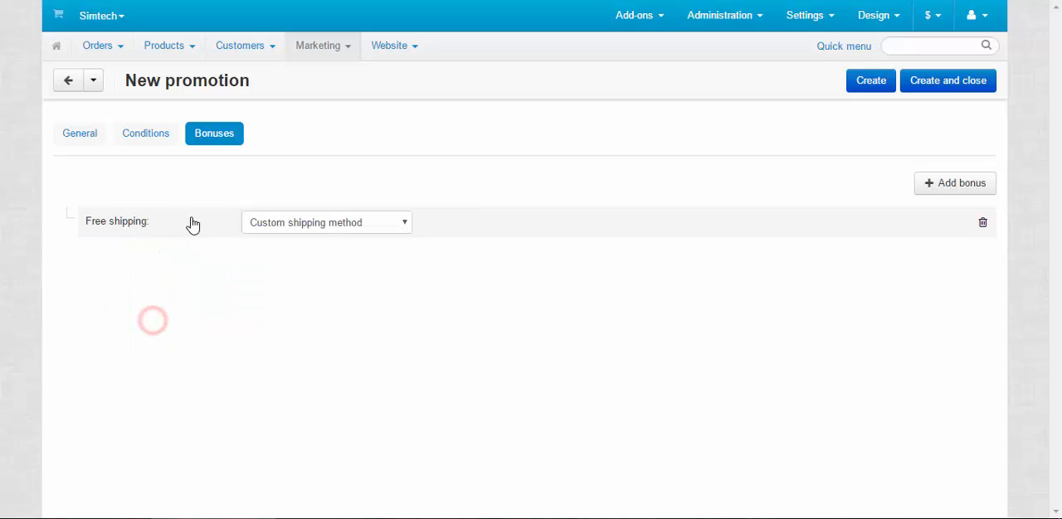
Set the Free shipping bonus to FedEx 2nd day and add an Order discount bonus with a value of 10.
{"action": "left_click", "coordinate": [960, 183]}
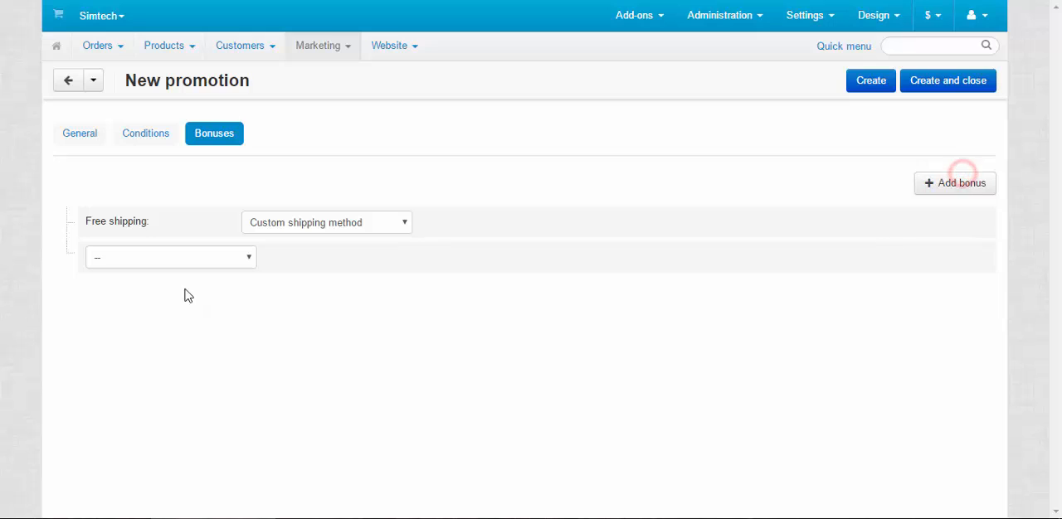
{"action": "left_click", "coordinate": [355, 221]}
{"action": "left_click", "coordinate": [320, 253]}
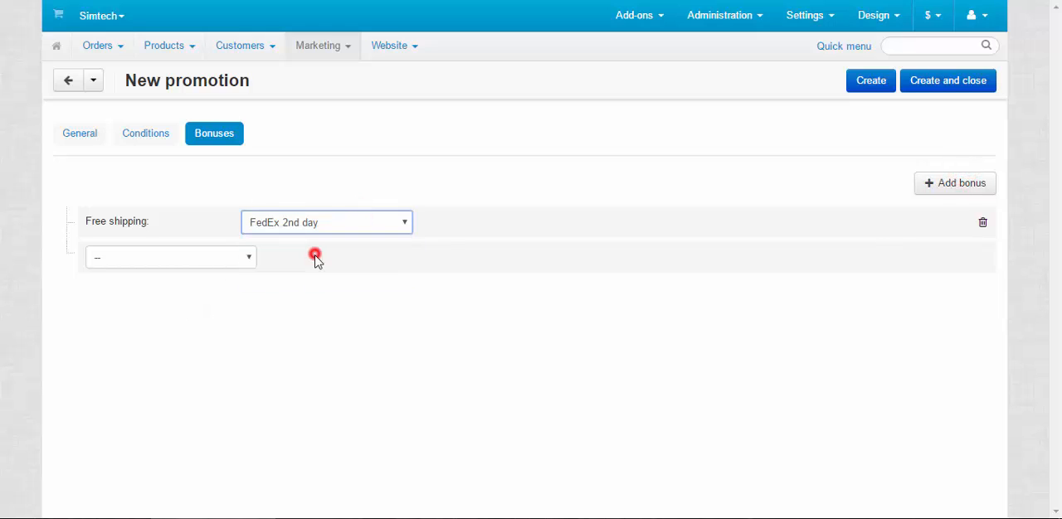
{"action": "left_click", "coordinate": [199, 257]}
{"action": "left_click", "coordinate": [155, 288]}
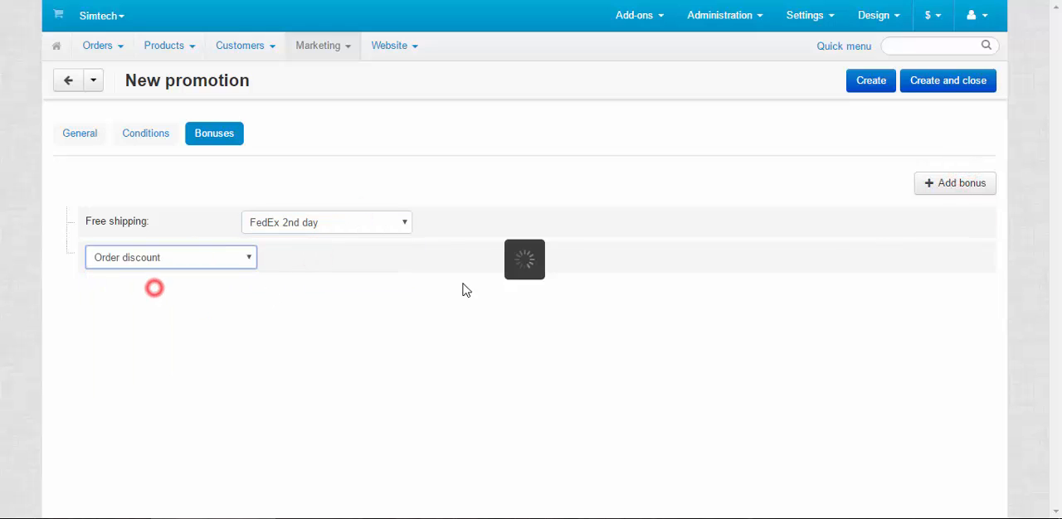
{"action": "left_click", "coordinate": [468, 256]}
{"action": "type", "text": "10"}
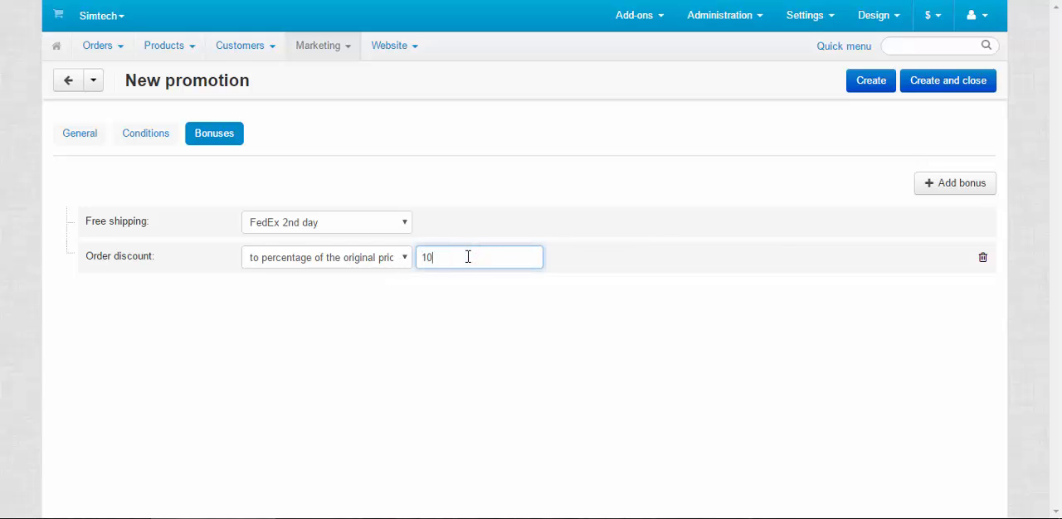
Create the Group discount promotion, save and close it, and dismiss the notice on the promotions list.
{"action": "left_click", "coordinate": [872, 82]}
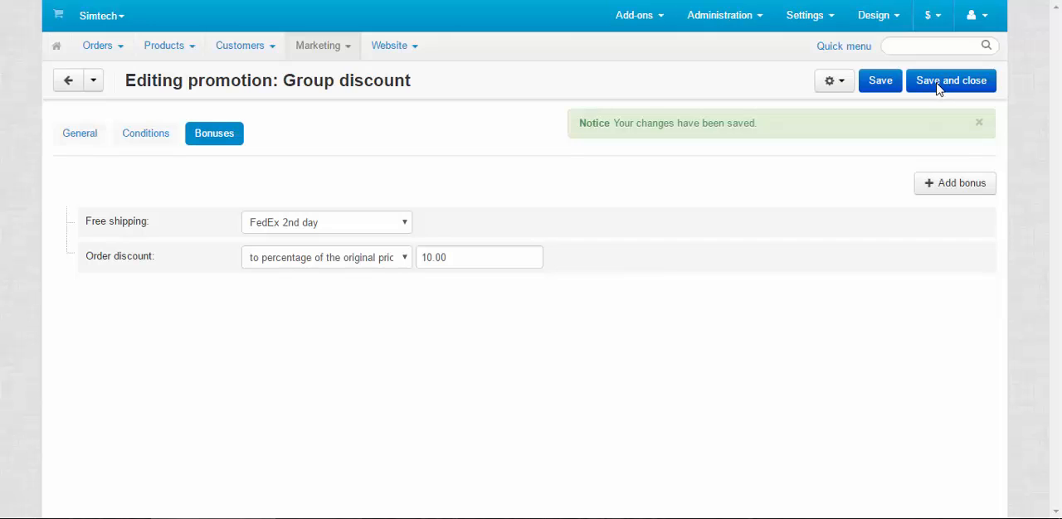
{"action": "left_click", "coordinate": [936, 80]}
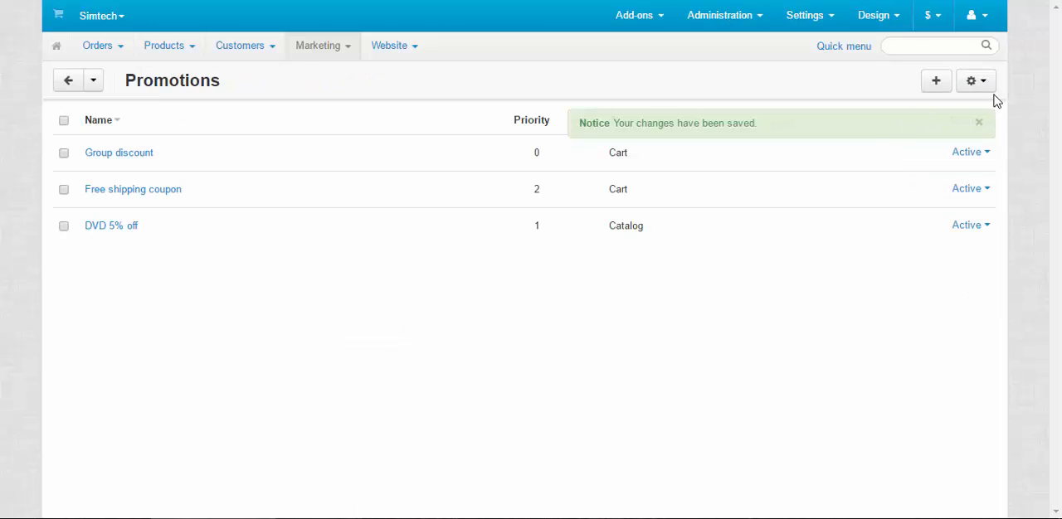
{"action": "left_click", "coordinate": [981, 124]}
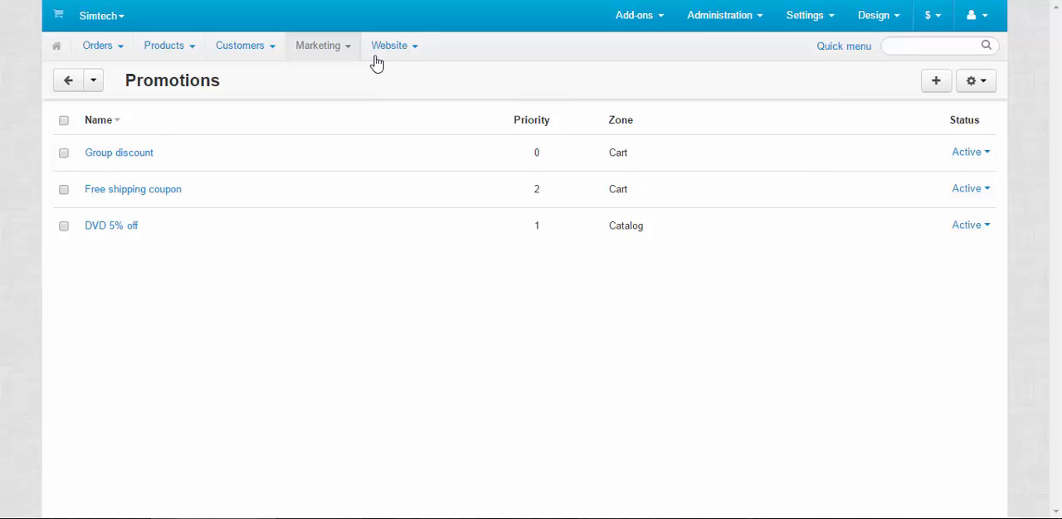
Open the About our company page from the website pages for editing and review its availability settings.
{"action": "mouse_move", "coordinate": [380, 57]}
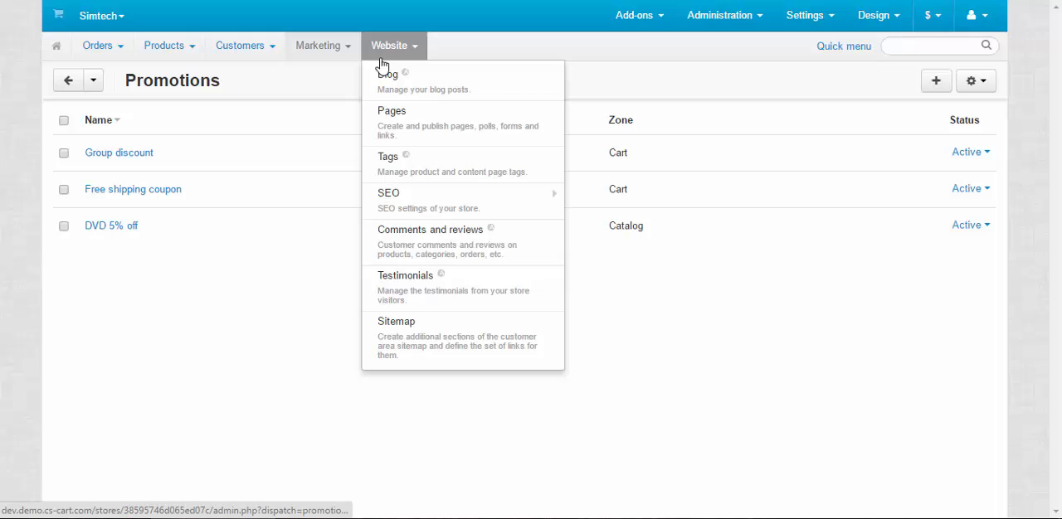
{"action": "left_click", "coordinate": [427, 128]}
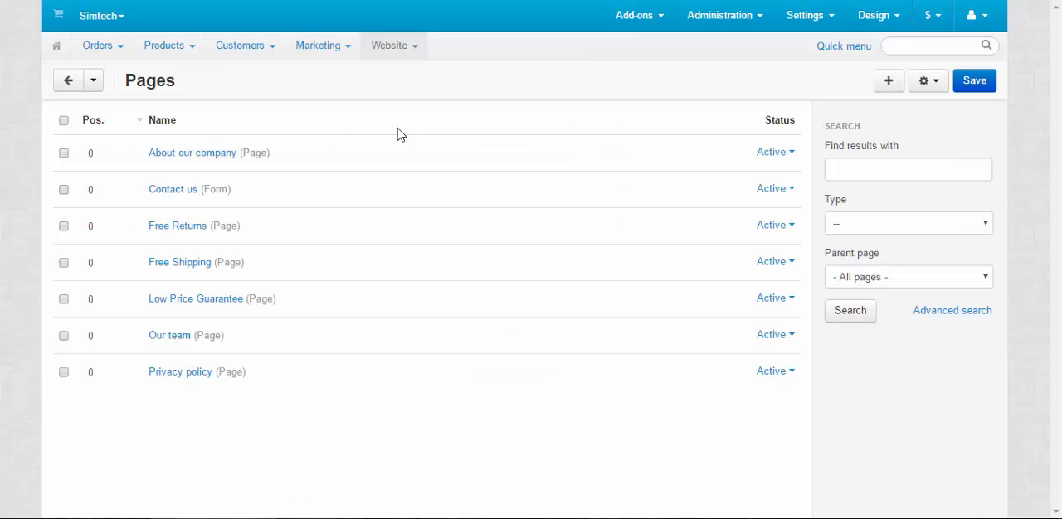
{"action": "left_click", "coordinate": [205, 157]}
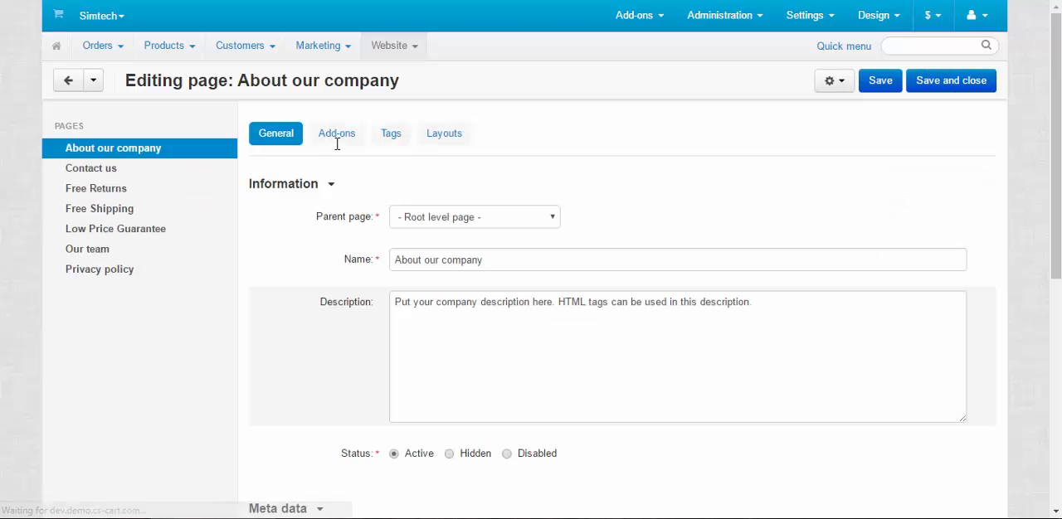
{"action": "scroll", "coordinate": [486, 254], "scroll_direction": "down", "scroll_amount": 5}
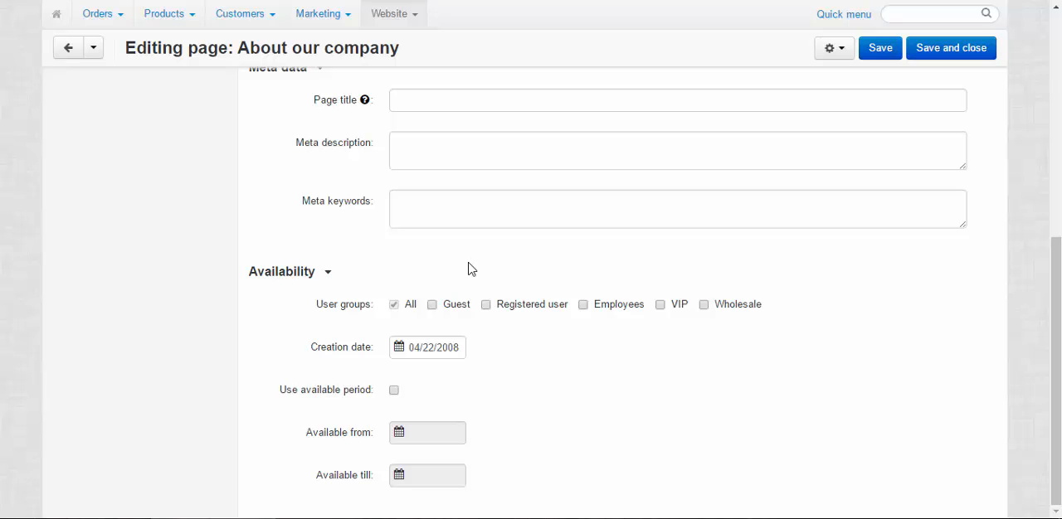
{"action": "scroll", "coordinate": [502, 351], "scroll_direction": "up", "scroll_amount": 5}
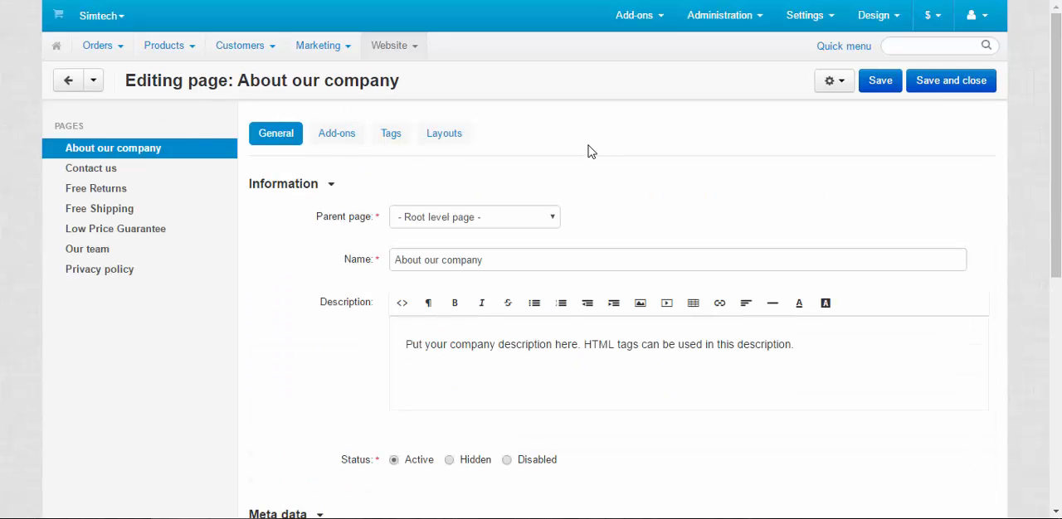
Restrict the About our company page to the Wholesale user group instead of All, and save the page.
{"action": "scroll", "coordinate": [608, 161], "scroll_direction": "down", "scroll_amount": 5}
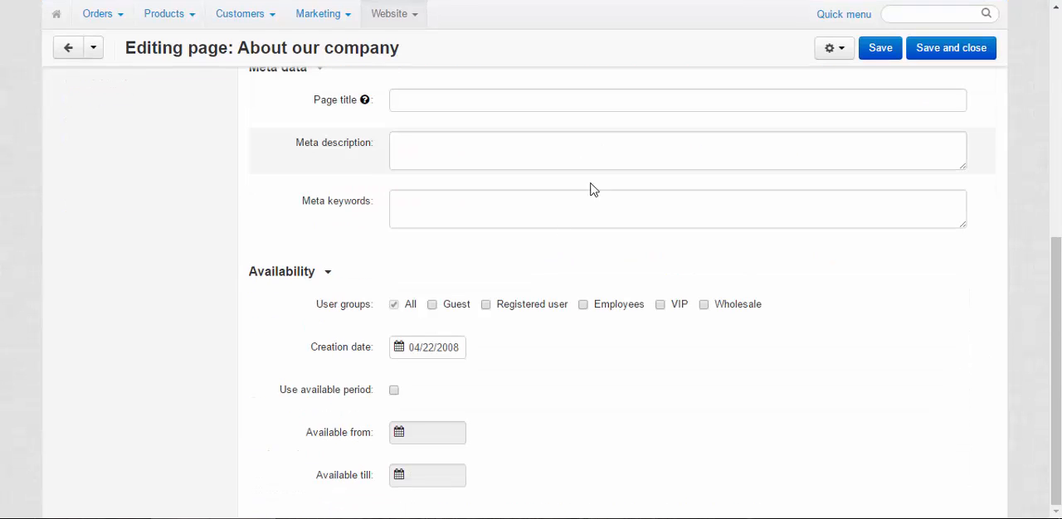
{"action": "left_click", "coordinate": [703, 305]}
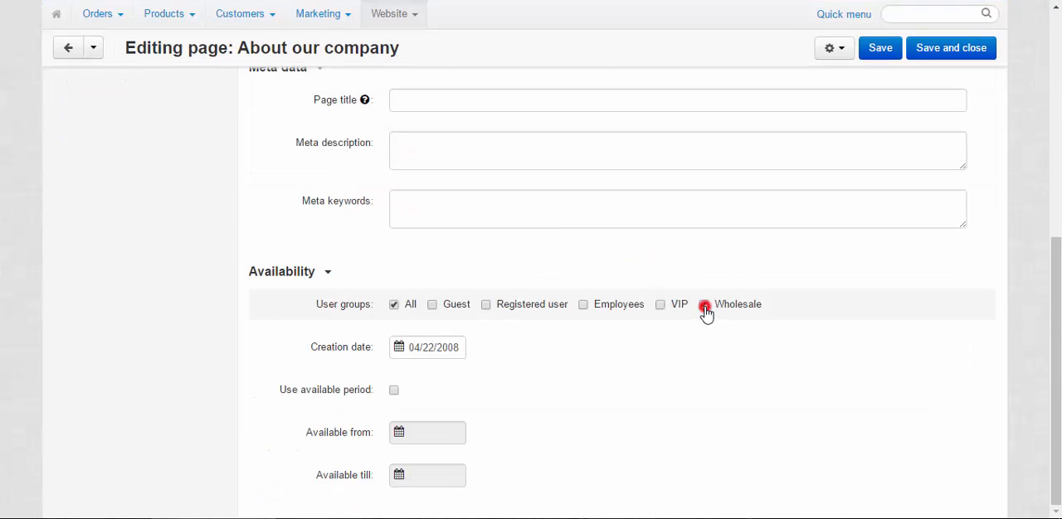
{"action": "left_click", "coordinate": [394, 306]}
{"action": "left_click", "coordinate": [879, 48]}
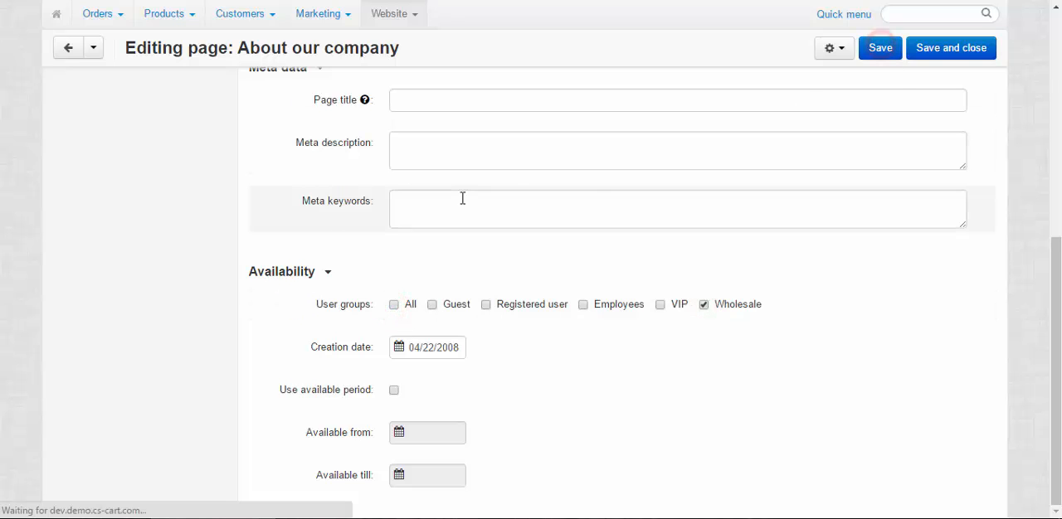
Open the Free Shipping page, make it available only to the VIP user group instead of All, and save it.
{"action": "left_click", "coordinate": [95, 208]}
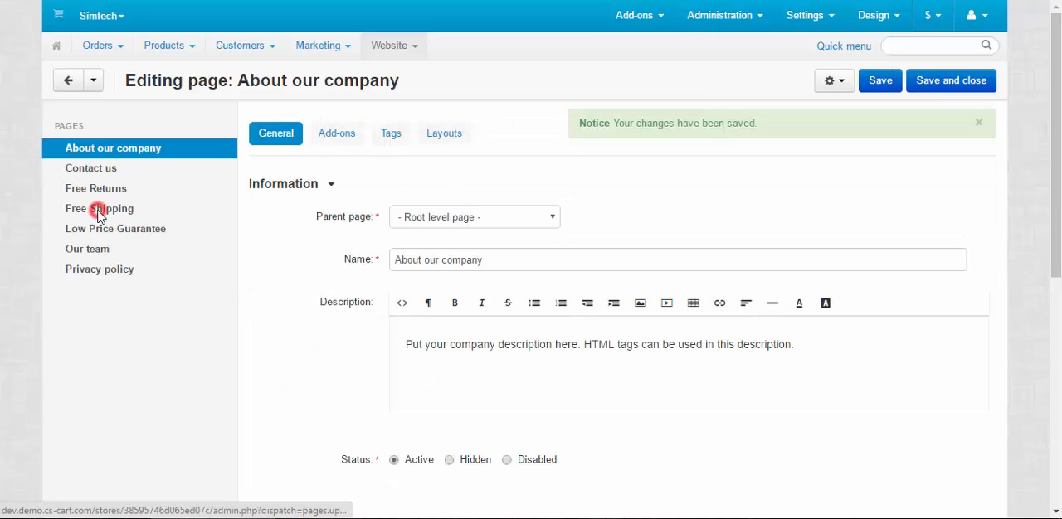
{"action": "scroll", "coordinate": [522, 263], "scroll_direction": "down", "scroll_amount": 5}
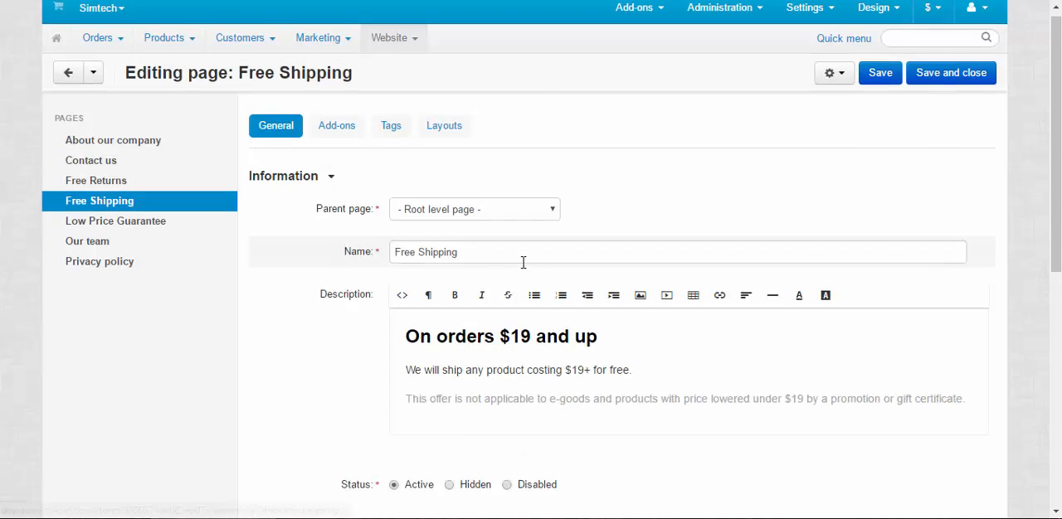
{"action": "scroll", "coordinate": [516, 258], "scroll_direction": "down", "scroll_amount": 1}
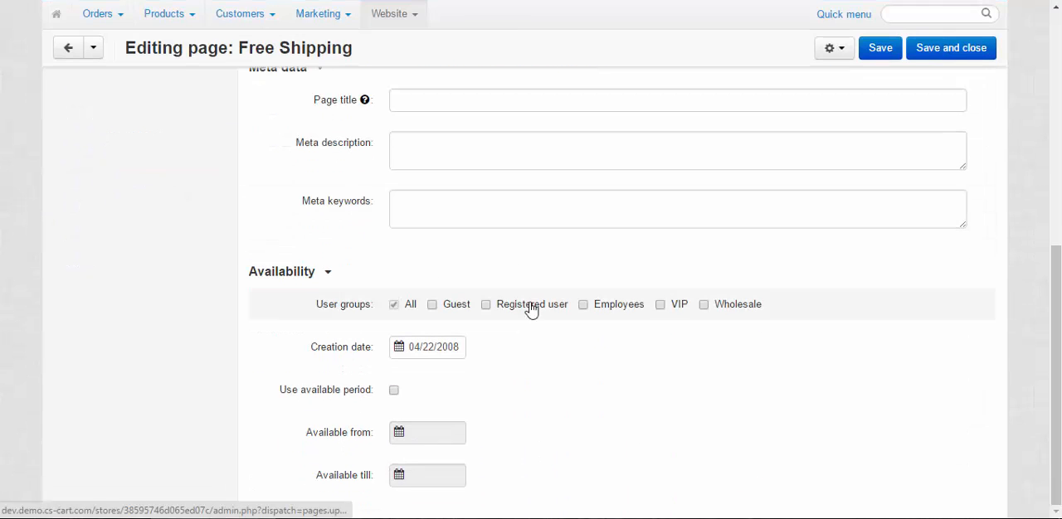
{"action": "left_click", "coordinate": [661, 307]}
{"action": "left_click", "coordinate": [394, 306]}
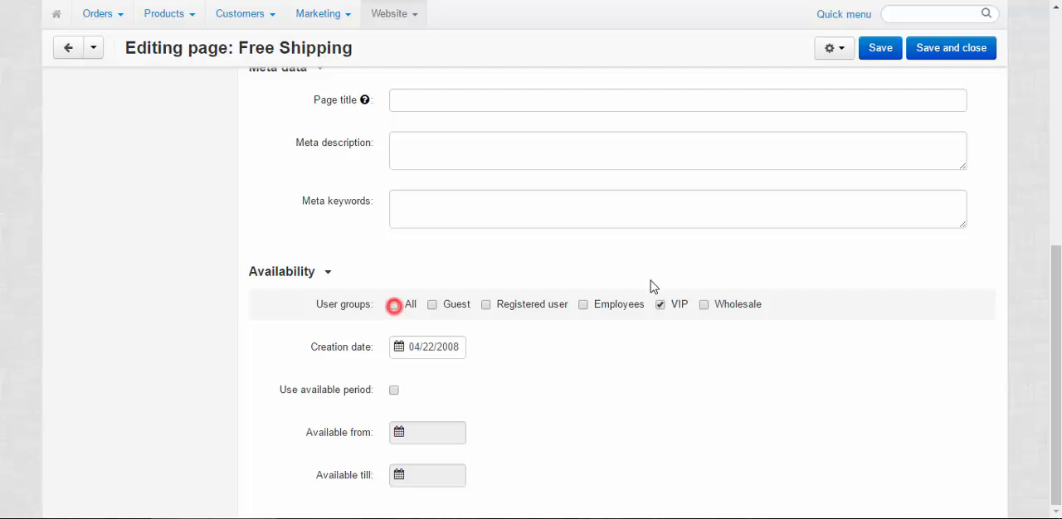
{"action": "left_click", "coordinate": [876, 49]}
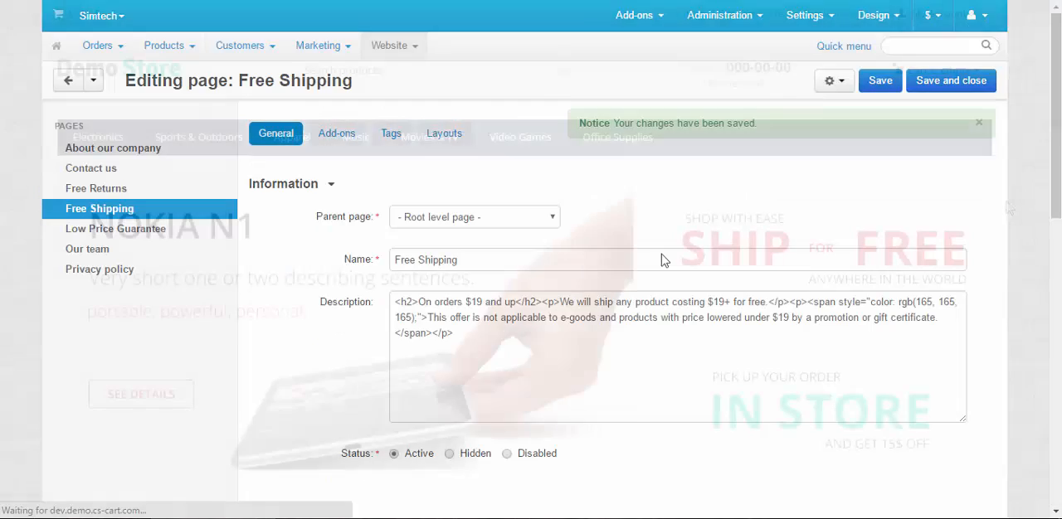